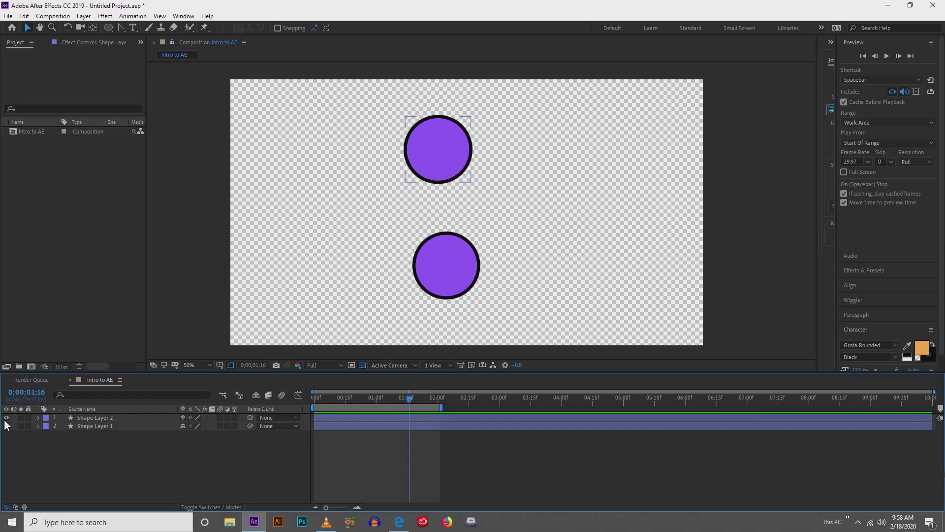
# Hide both circle shape layers in the Intro to AE composition.
pyautogui.moveTo(6, 417); pyautogui.dragTo(6, 427)
# Draw a closed, curved four-point blob on the left with the Pen tool.
pyautogui.click(119, 28)
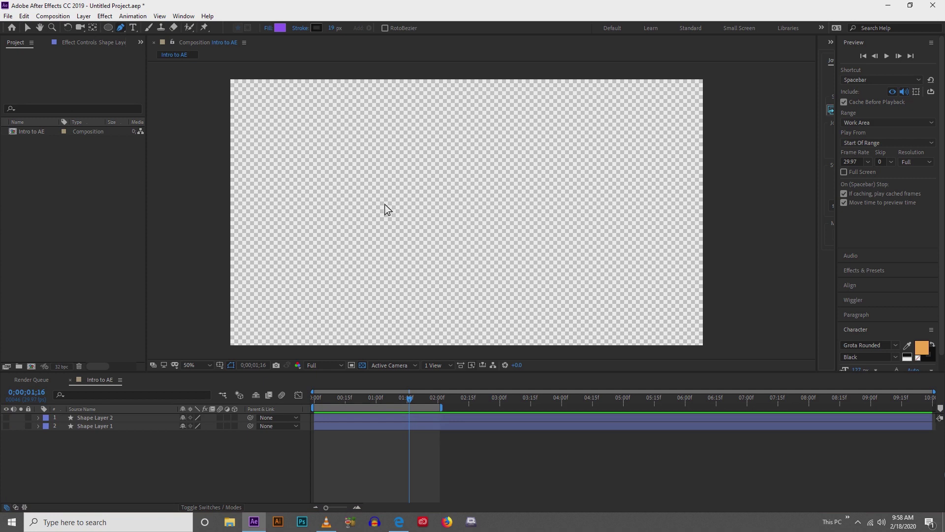
pyautogui.moveTo(382, 199); pyautogui.dragTo(327, 229)
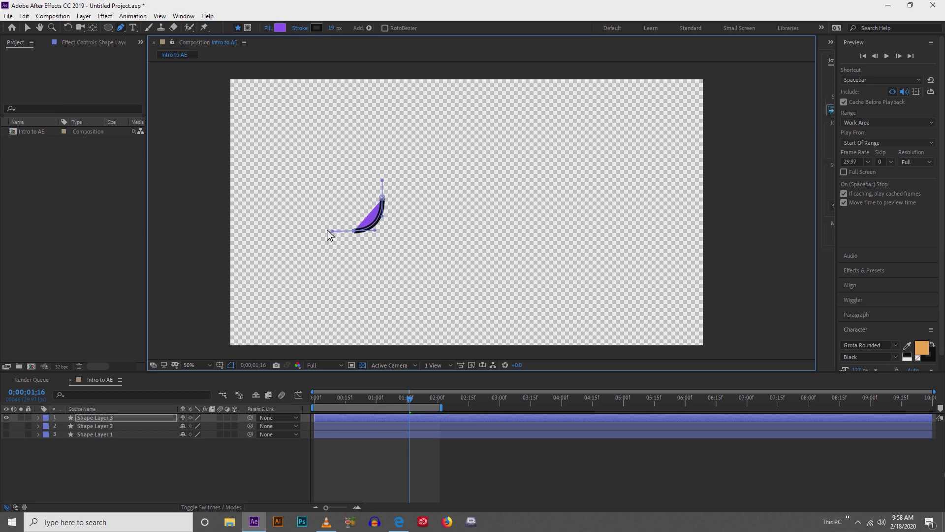
pyautogui.click(325, 196)
pyautogui.moveTo(352, 175); pyautogui.dragTo(372, 176)
pyautogui.click(382, 198)
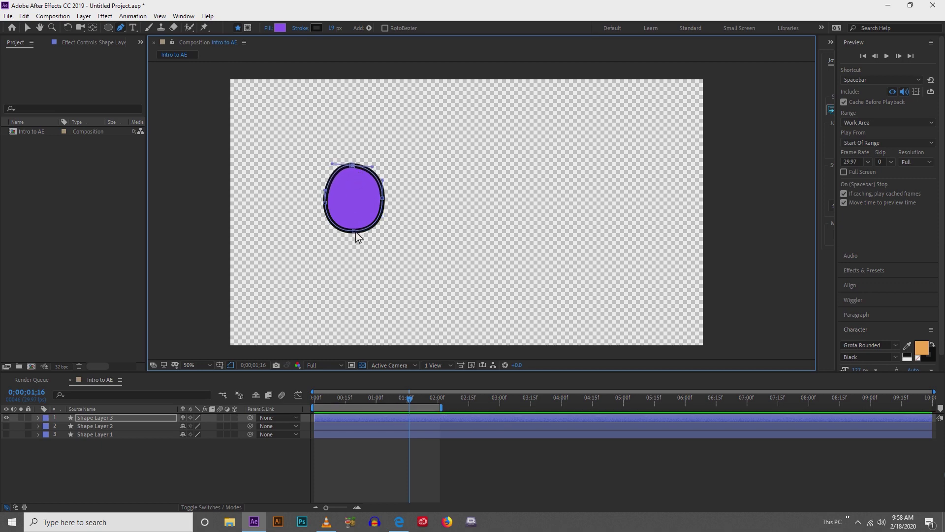
# Reshape the blob's bottom, top and side curves into a smooth oval.
pyautogui.moveTo(355, 232); pyautogui.dragTo(304, 205)
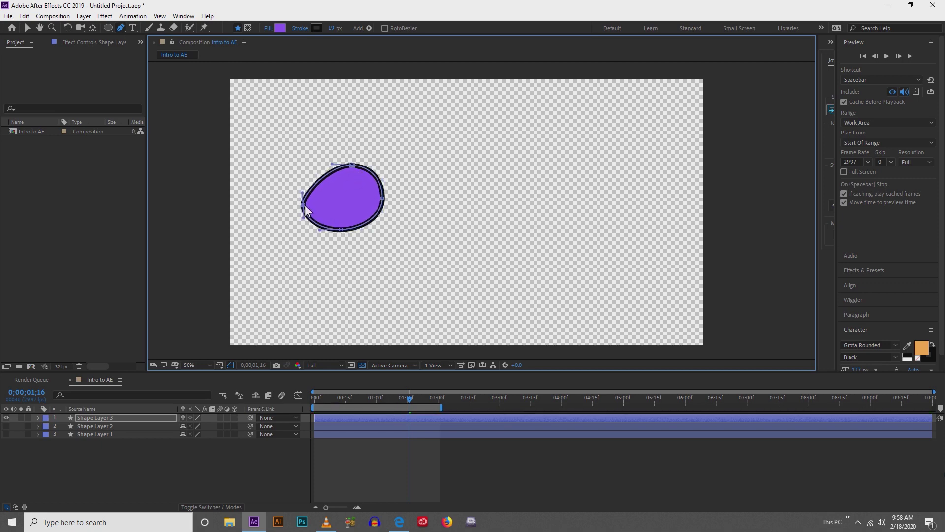
pyautogui.moveTo(352, 166); pyautogui.dragTo(345, 172)
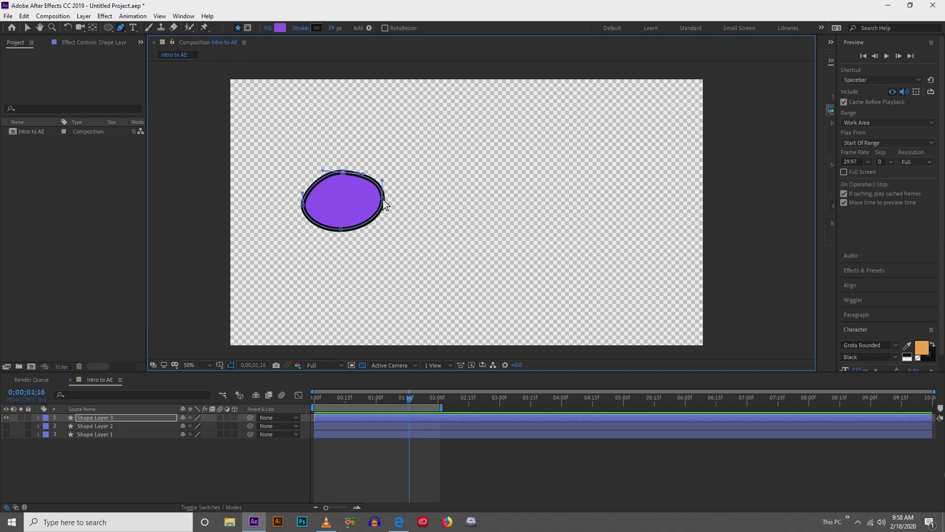
pyautogui.moveTo(382, 202); pyautogui.dragTo(382, 203)
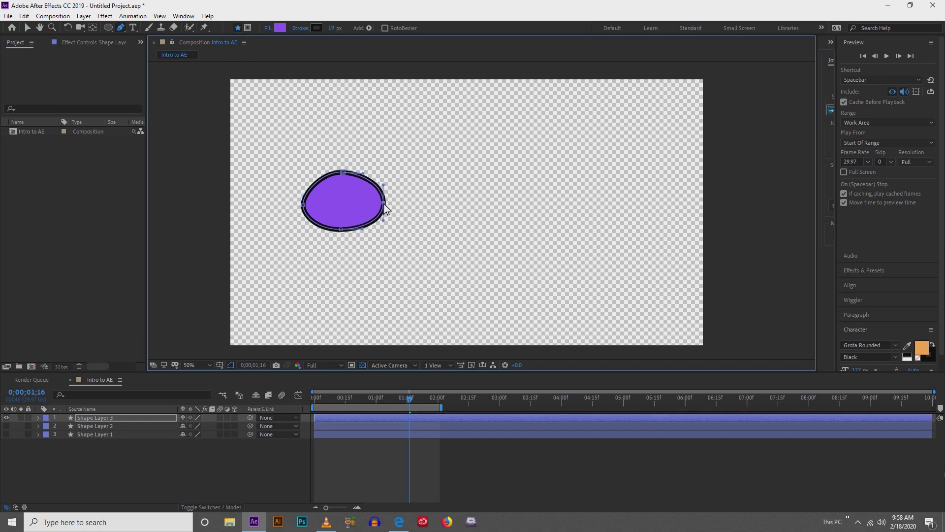
pyautogui.click(303, 204)
pyautogui.moveTo(304, 197); pyautogui.dragTo(304, 187)
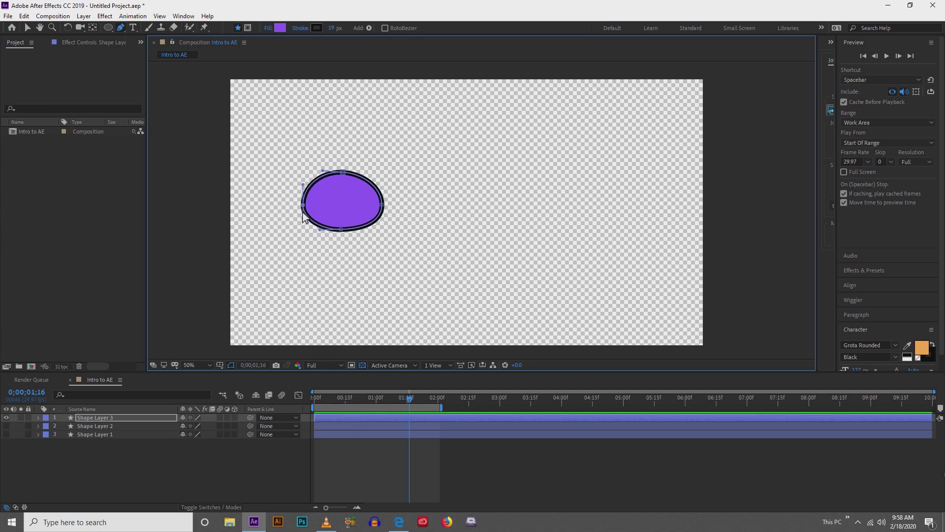
# Undo the last edge tweak, centre the anchor point, and move the oval slightly left.
pyautogui.press('v')
pyautogui.hotkey('ctrl', 'z')
pyautogui.hotkey('ctrl', 'z')
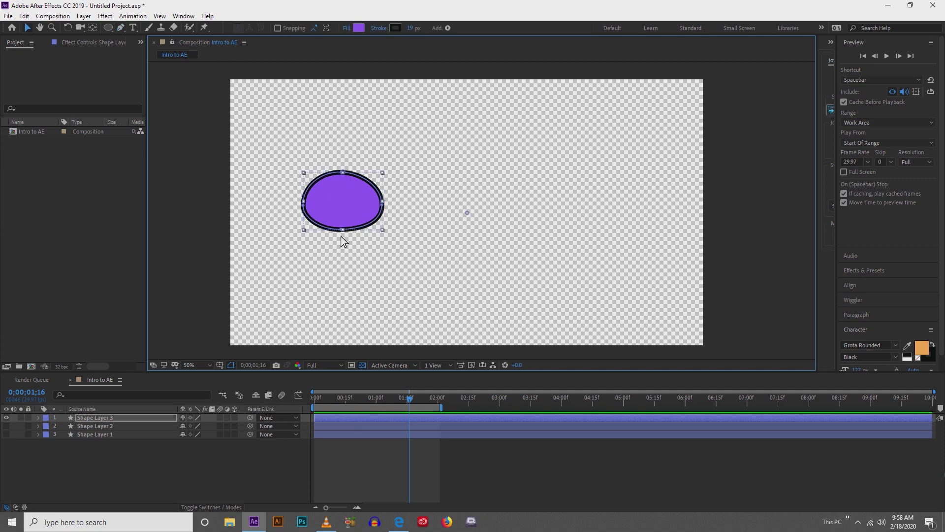
pyautogui.press('y')
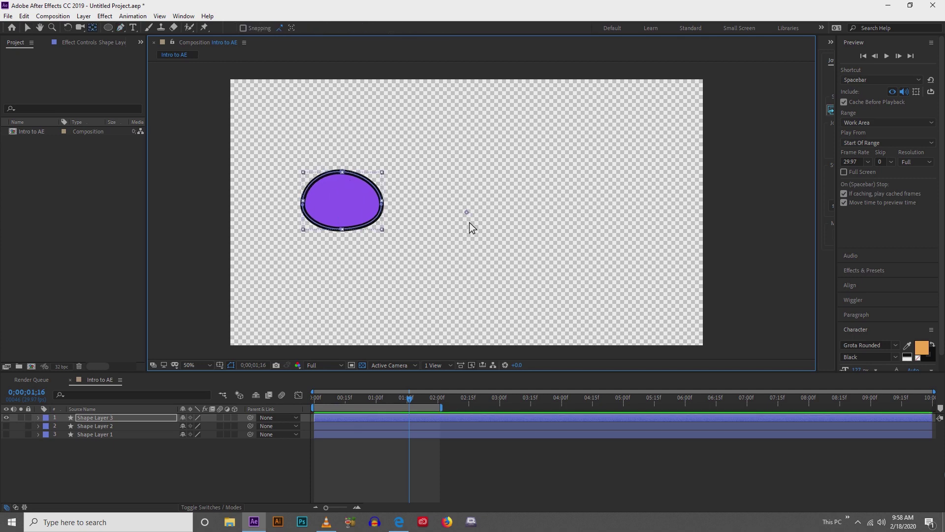
pyautogui.moveTo(467, 211); pyautogui.dragTo(354, 203)
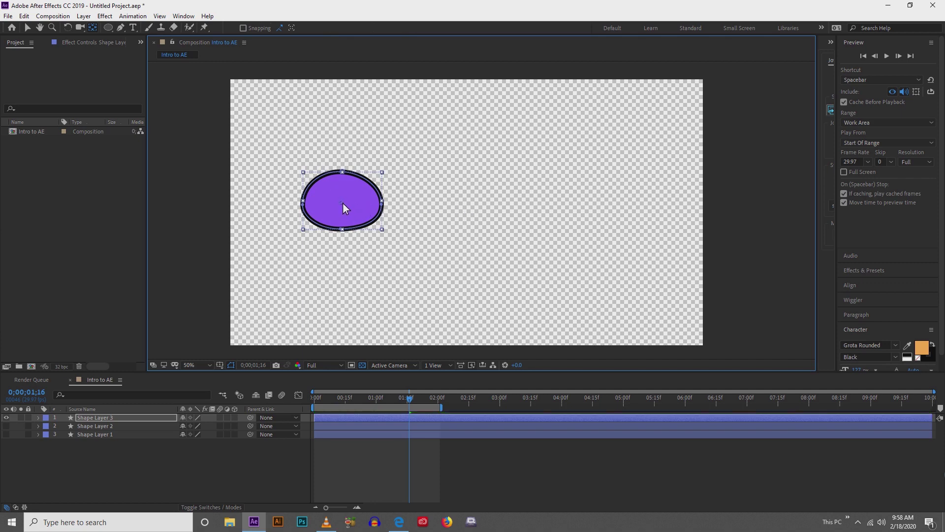
pyautogui.press('v')
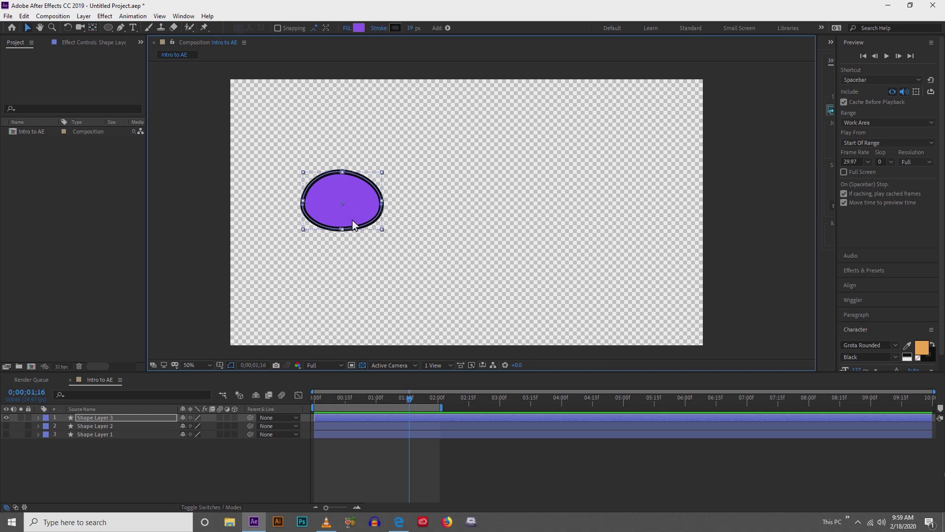
pyautogui.moveTo(353, 224); pyautogui.dragTo(338, 224)
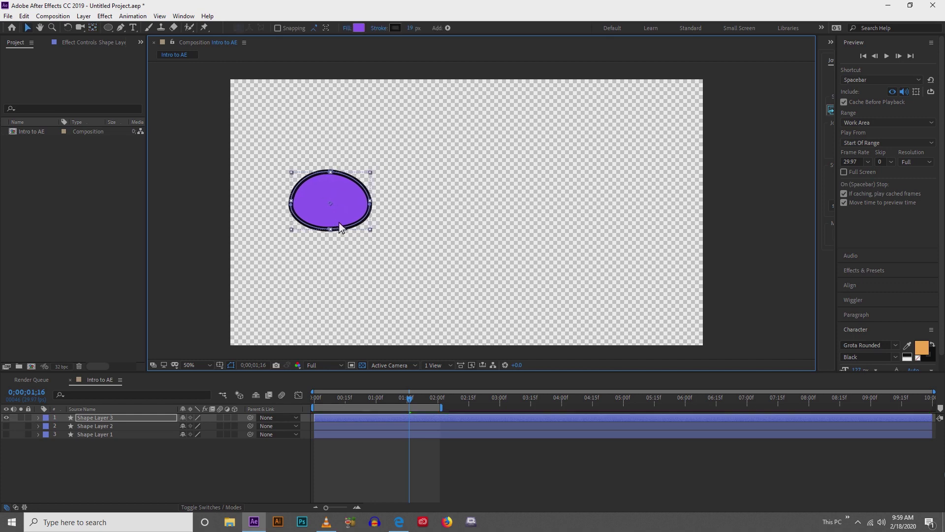
# Add a Position keyframe for Shape Layer 3 at the start of the timeline.
pyautogui.click(311, 403)
pyautogui.click(109, 468)
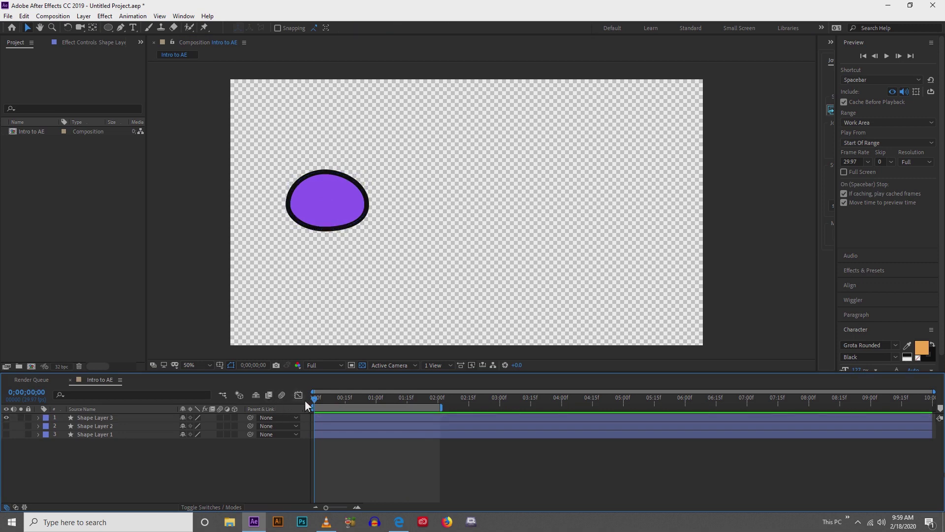
pyautogui.click(158, 418)
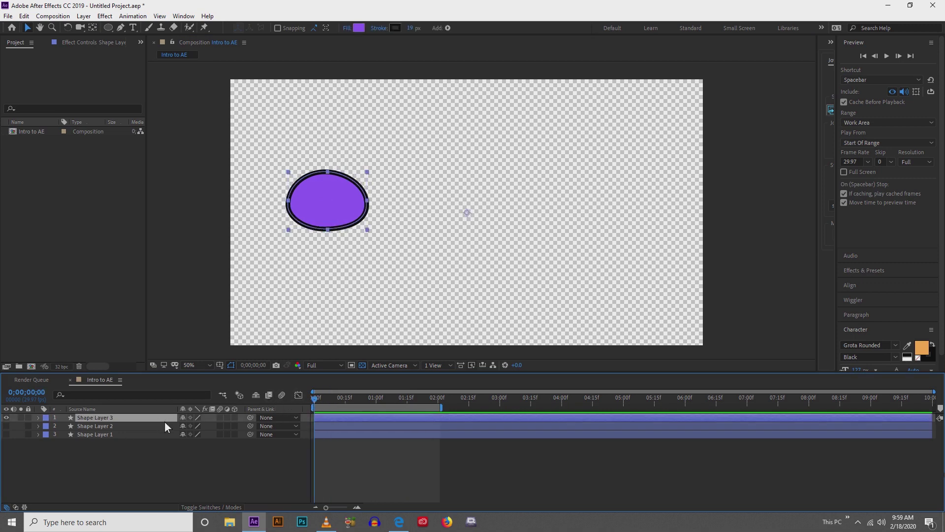
pyautogui.press('p')
pyautogui.click(63, 426)
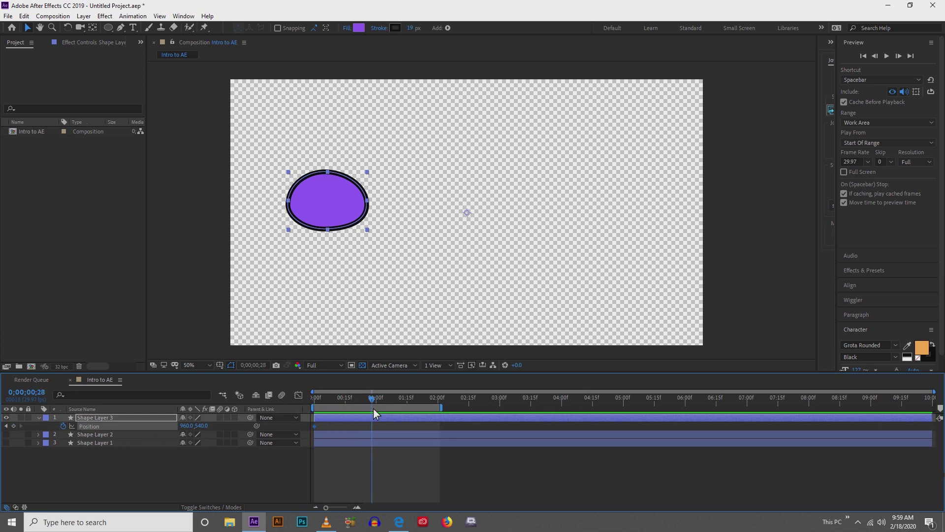
# Move the current time to one second and select the oval in the composition.
pyautogui.moveTo(373, 409); pyautogui.dragTo(377, 408)
pyautogui.click(315, 203)
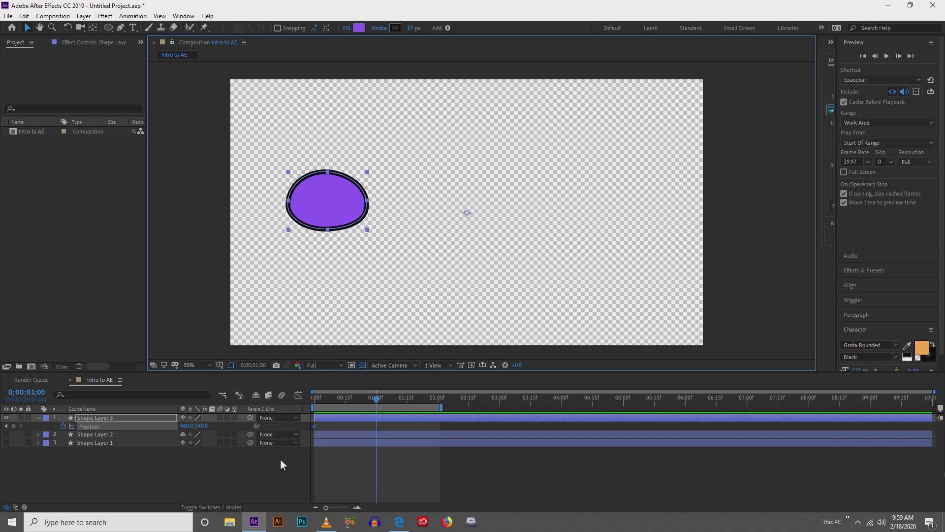
pyautogui.click(279, 459)
pyautogui.click(328, 417)
pyautogui.click(321, 202)
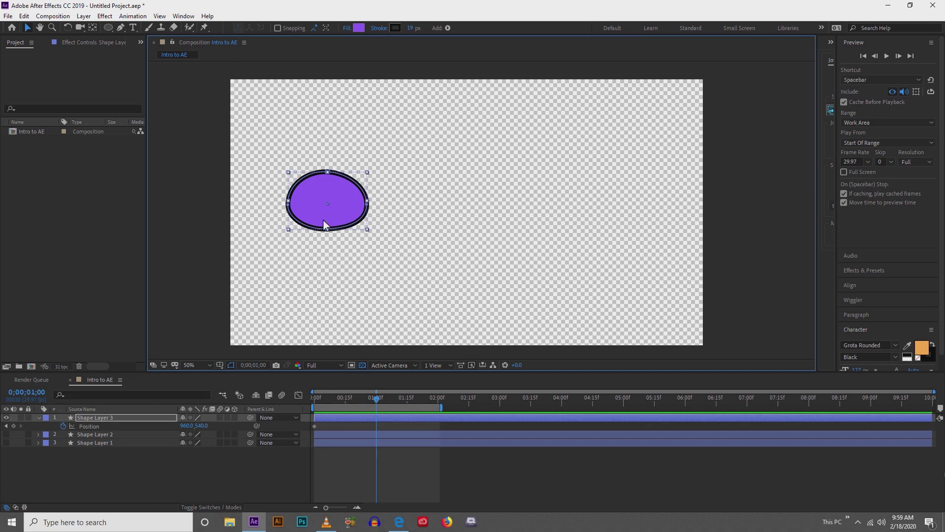
# Return the current time to the start and reselect Shape Layer 3's oval.
pyautogui.press('y')
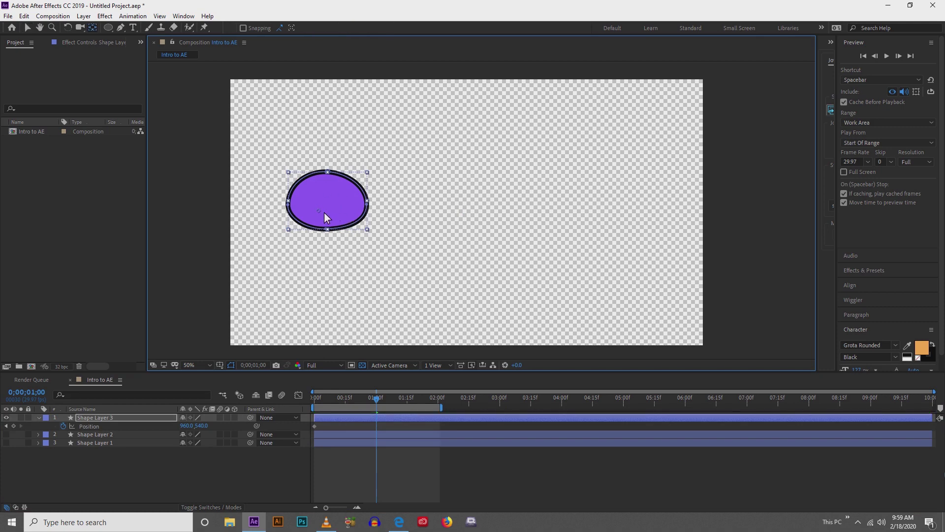
pyautogui.click(341, 430)
pyautogui.click(341, 418)
pyautogui.press('v')
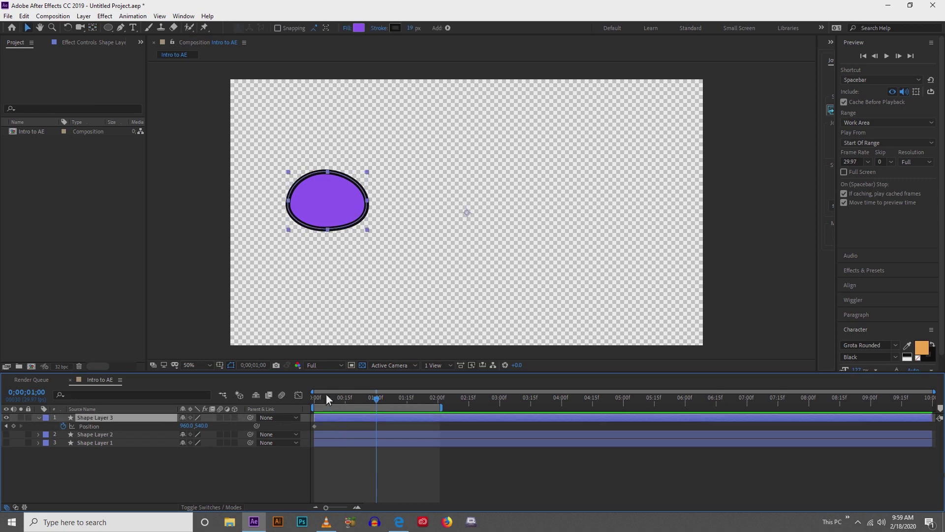
pyautogui.moveTo(326, 394); pyautogui.dragTo(314, 399)
pyautogui.click(108, 455)
pyautogui.click(105, 416)
pyautogui.click(306, 208)
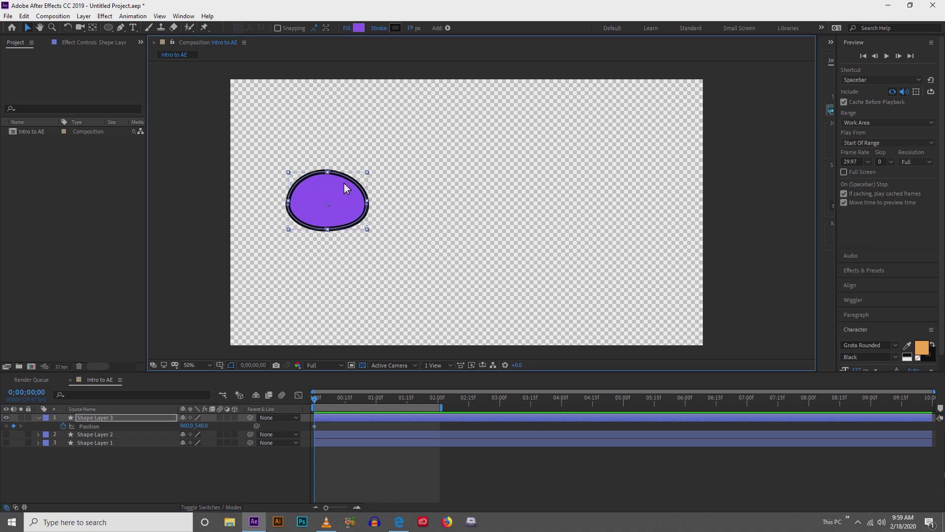
# Centre the oval's anchor point with Pan Behind and move the oval right at one second.
pyautogui.click(313, 202)
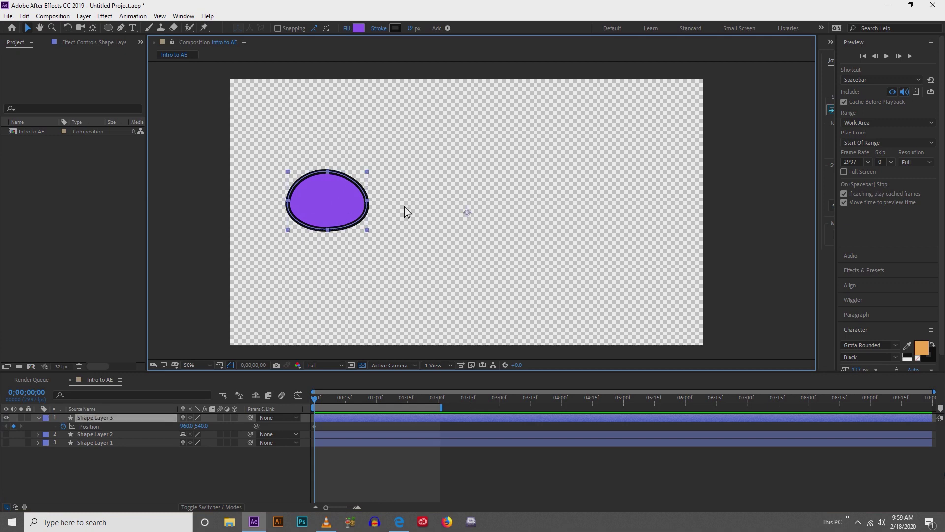
pyautogui.press('y')
pyautogui.moveTo(467, 213); pyautogui.dragTo(331, 207)
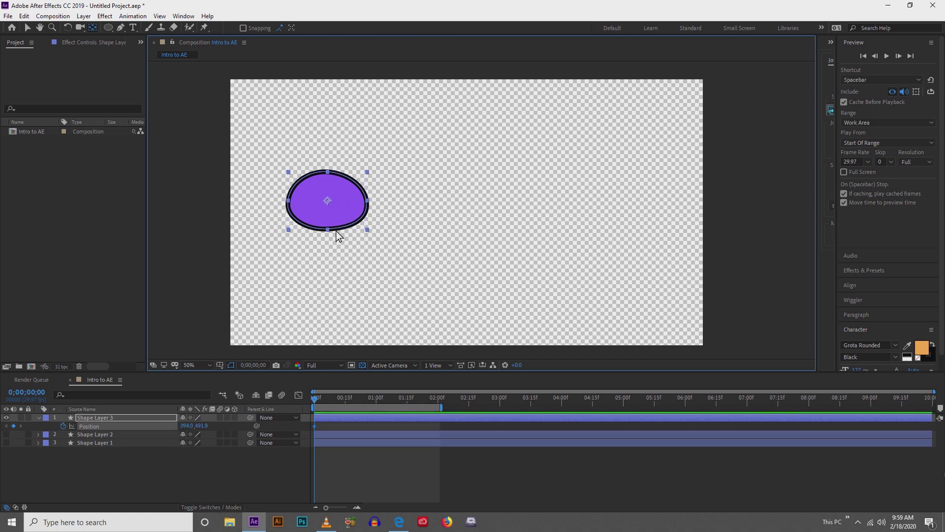
pyautogui.press('v')
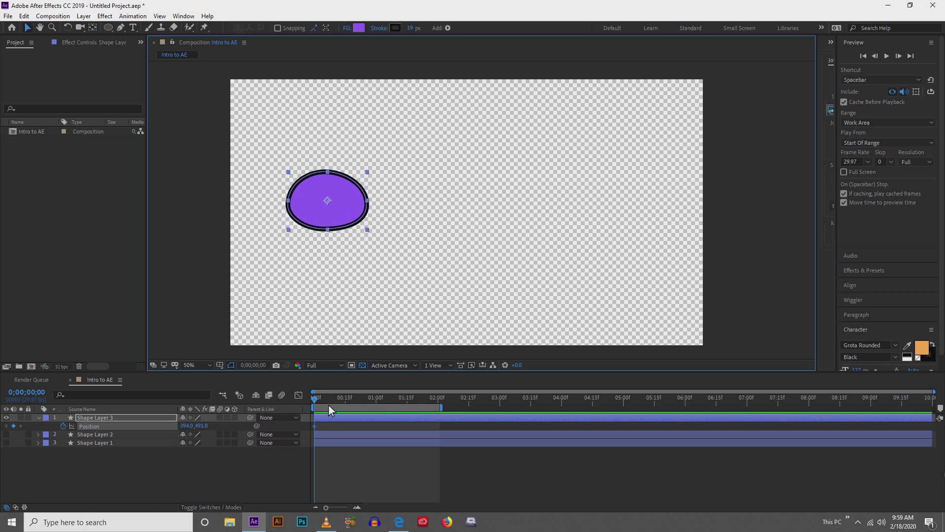
pyautogui.moveTo(339, 403); pyautogui.dragTo(376, 403)
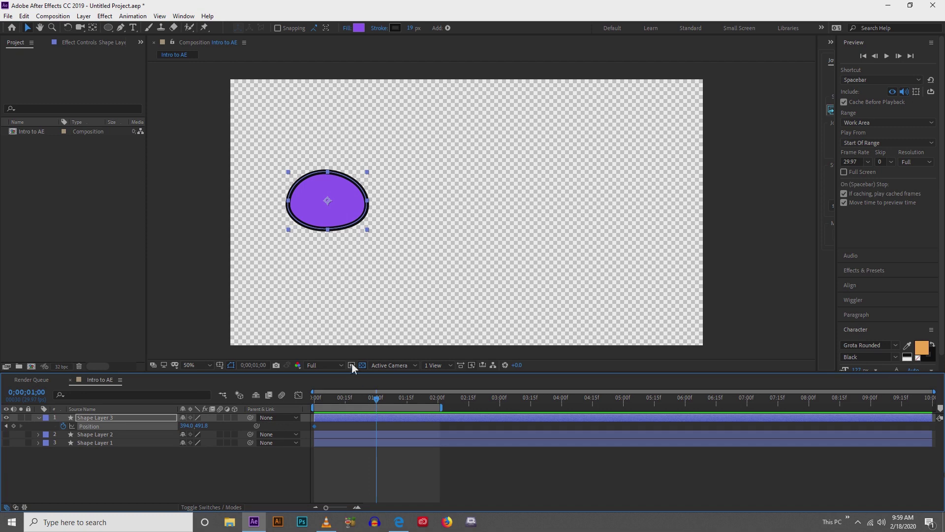
pyautogui.moveTo(314, 210); pyautogui.dragTo(603, 223)
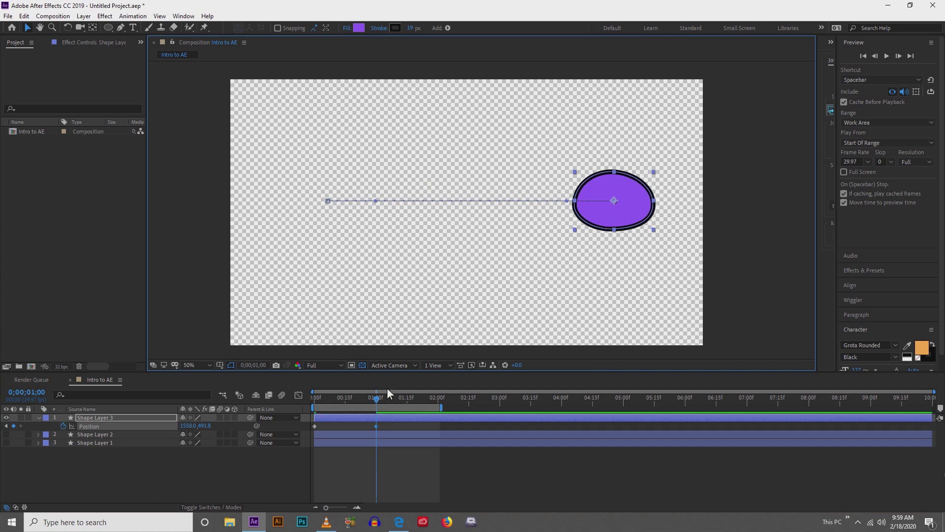
# Paste the first Position keyframe at 0;00;02;01, returning the oval to 394.0, 491.8.
pyautogui.moveTo(377, 402); pyautogui.dragTo(439, 413)
pyautogui.click(315, 426)
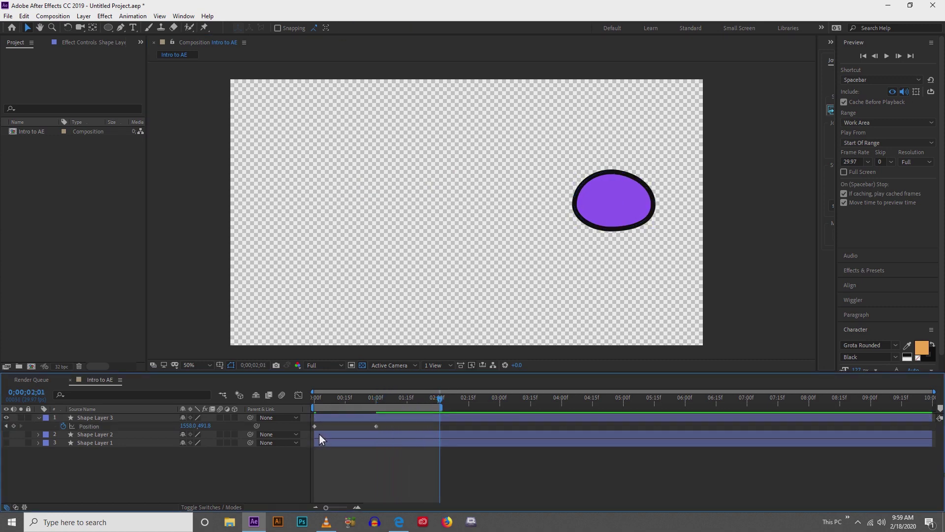
pyautogui.click(319, 434)
pyautogui.click(318, 430)
pyautogui.click(317, 429)
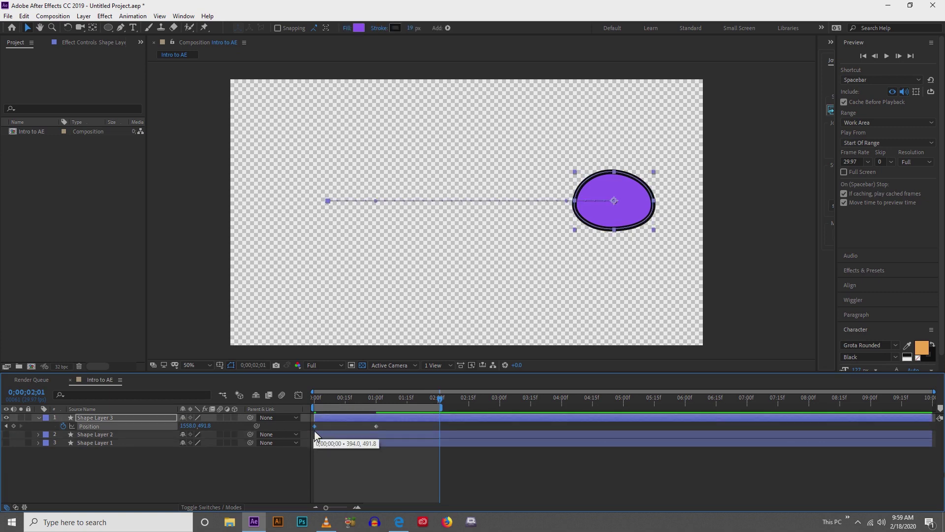
pyautogui.hotkey('ctrl', 'c')
pyautogui.hotkey('ctrl', 'v')
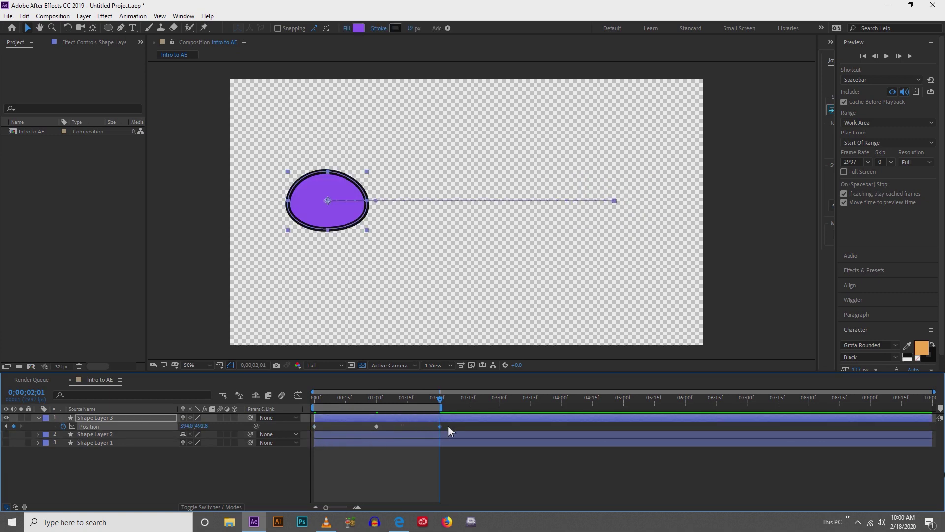
pyautogui.moveTo(448, 426); pyautogui.dragTo(309, 432)
# Bend the motion path and pull vertical Bezier handles from the right vertex into a figure-eight loop.
pyautogui.moveTo(378, 202); pyautogui.dragTo(356, 277)
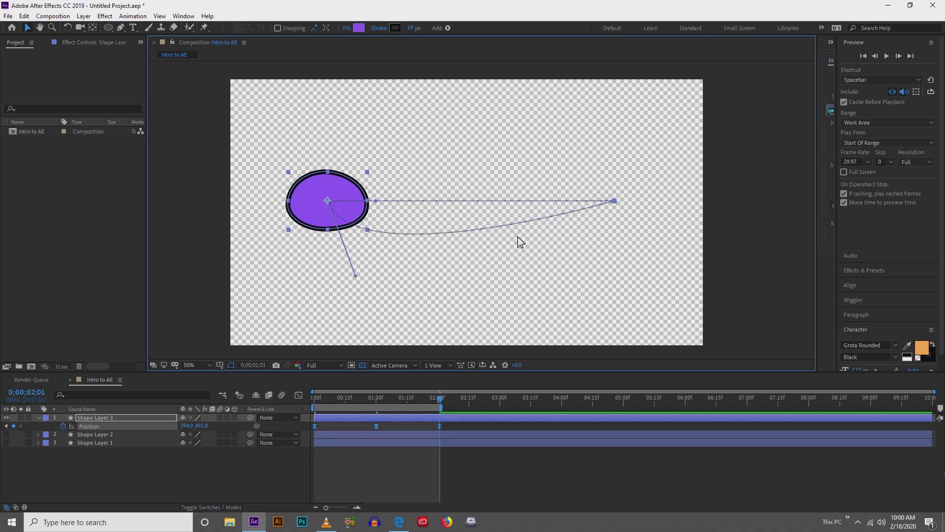
pyautogui.click(376, 426)
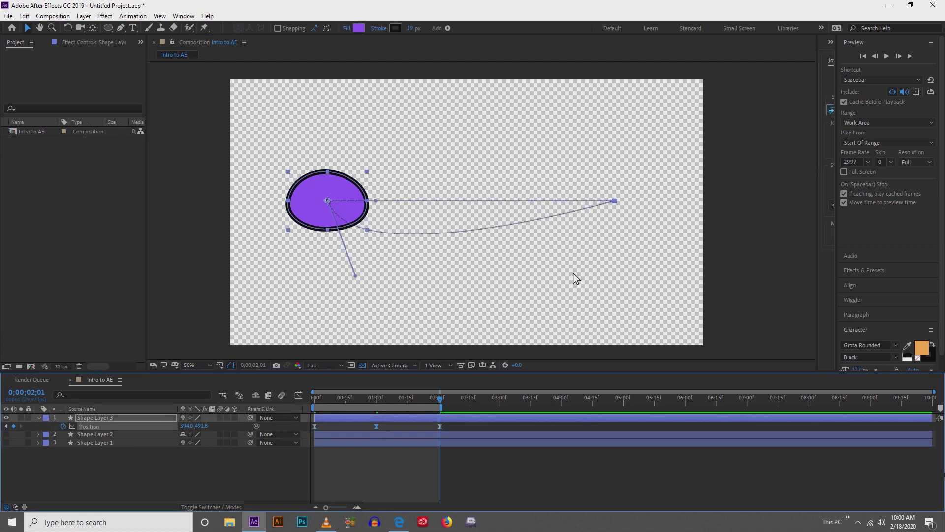
pyautogui.click(440, 427)
pyautogui.moveTo(124, 31); pyautogui.dragTo(152, 63)
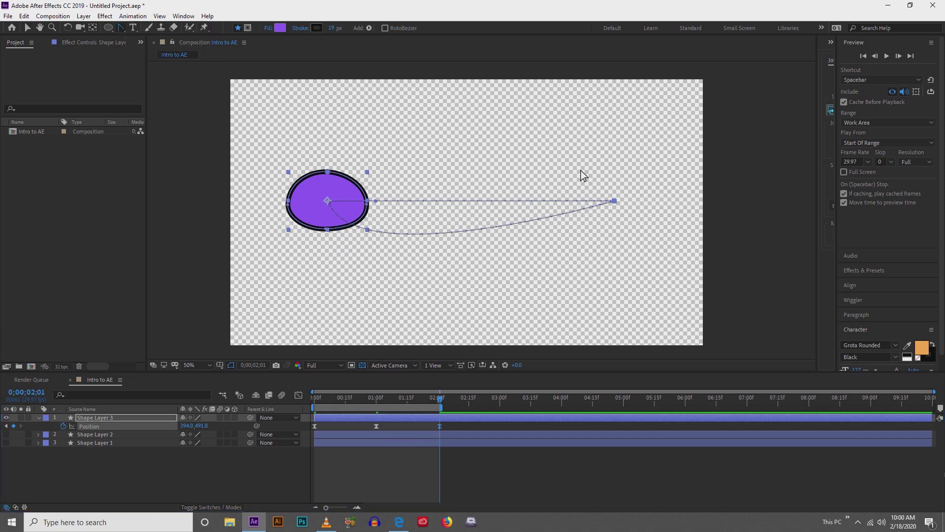
pyautogui.moveTo(614, 201); pyautogui.dragTo(615, 148)
pyautogui.press('v')
pyautogui.moveTo(598, 264); pyautogui.dragTo(618, 263)
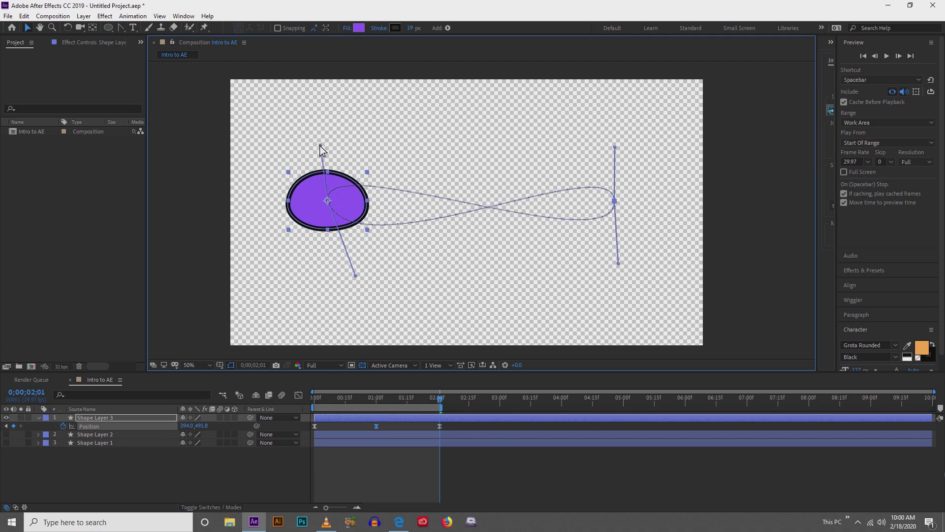
pyautogui.press('space')
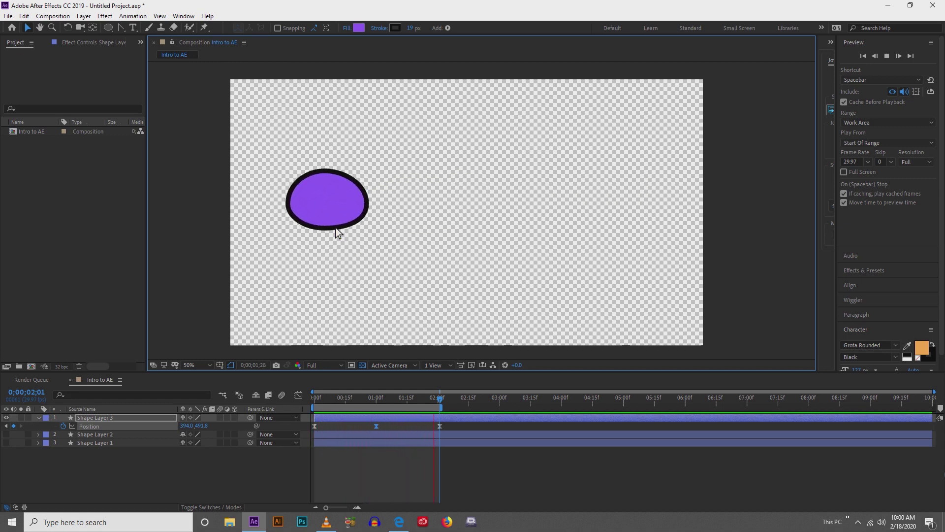
# Move the middle Position keyframe to 0:15f, the last to 1:00f, and end the work area there.
pyautogui.press('space')
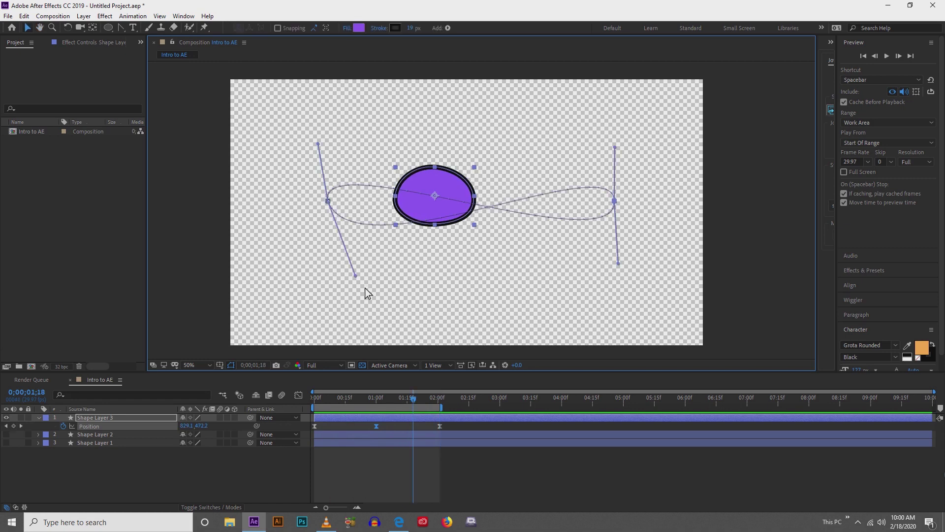
pyautogui.click(345, 403)
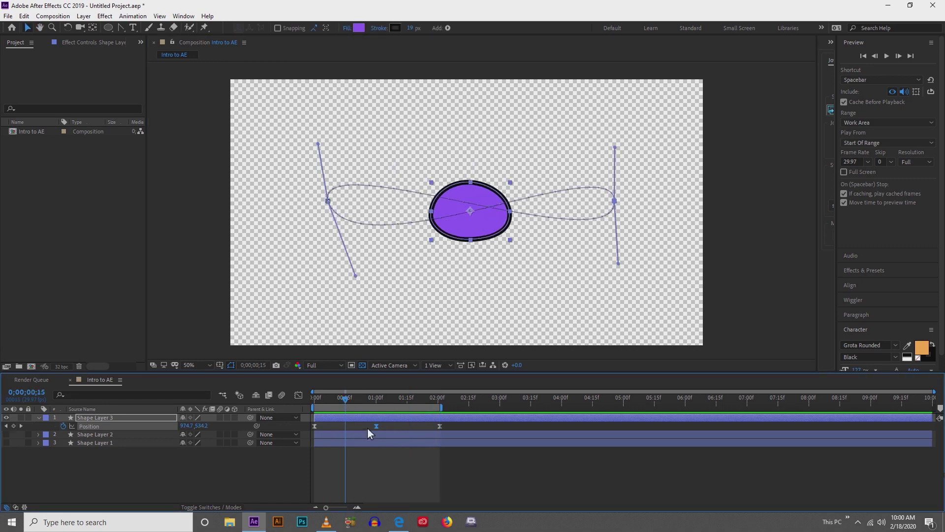
pyautogui.moveTo(376, 426); pyautogui.dragTo(345, 434)
pyautogui.moveTo(368, 403); pyautogui.dragTo(376, 401)
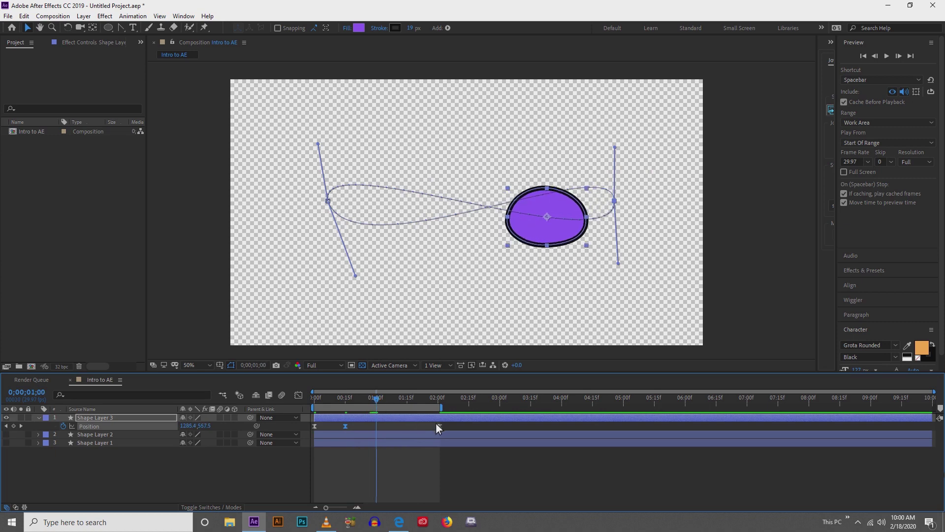
pyautogui.moveTo(439, 427); pyautogui.dragTo(375, 433)
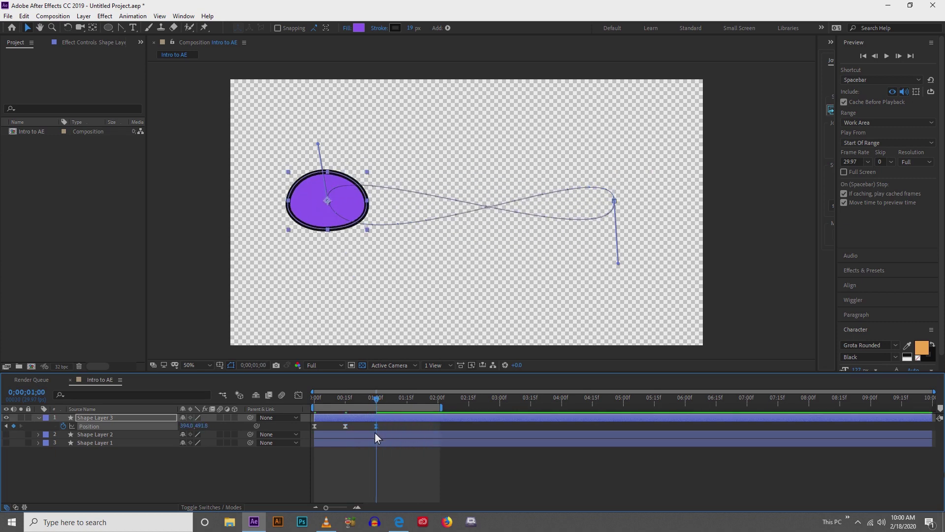
pyautogui.press('n')
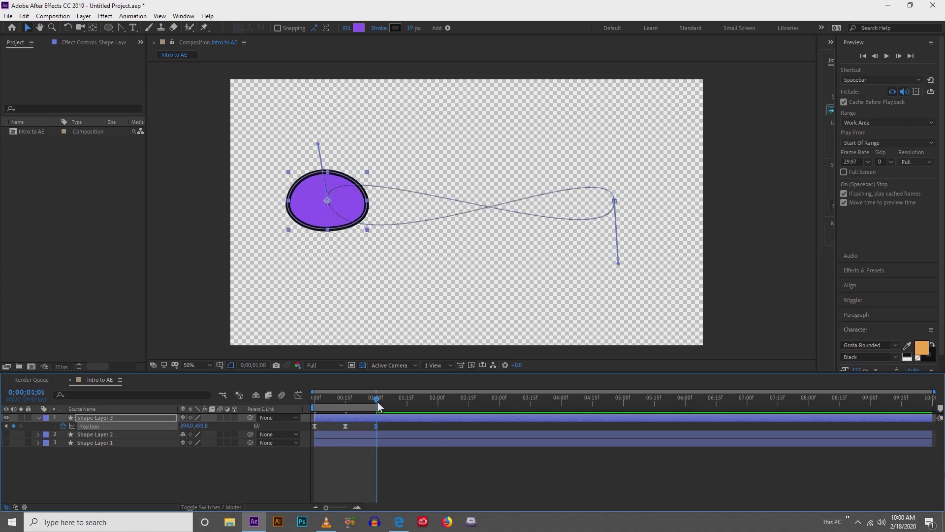
# Preview the one-second loop, then return to frame 0 and select Shape Layer 3.
pyautogui.moveTo(377, 400); pyautogui.dragTo(315, 397)
pyautogui.press('space')
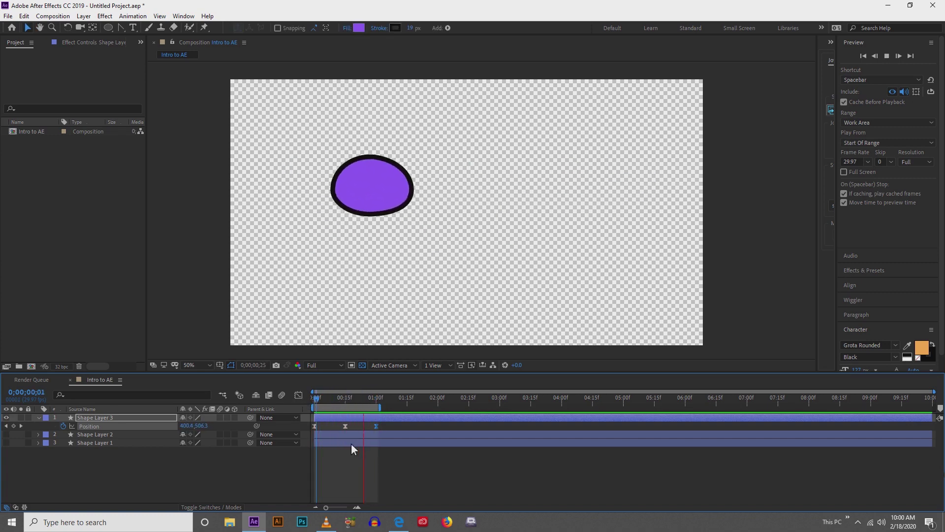
pyautogui.press('space')
pyautogui.click(252, 485)
pyautogui.moveTo(323, 397); pyautogui.dragTo(306, 399)
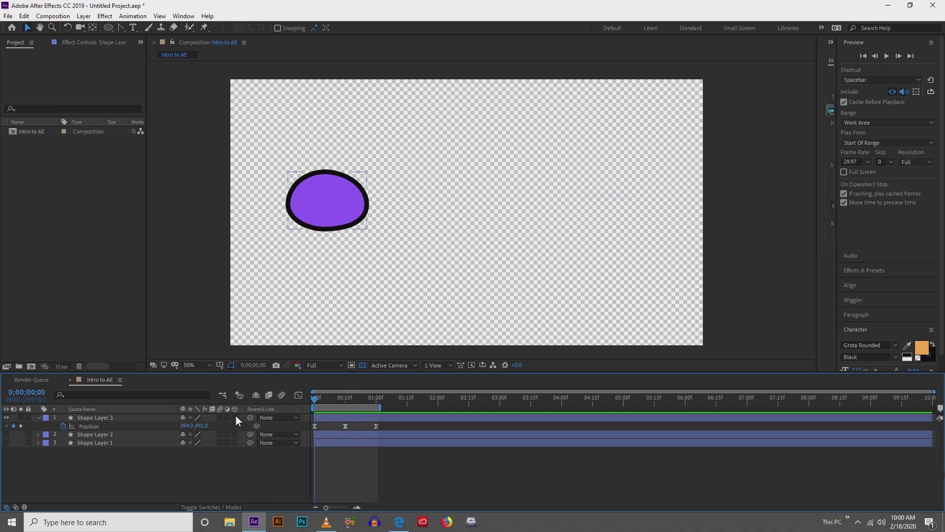
pyautogui.click(91, 417)
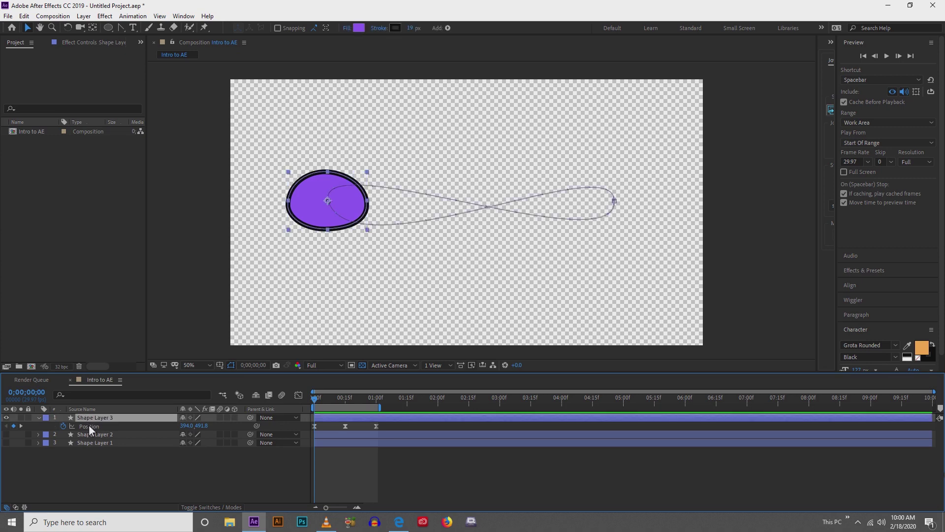
# Expand Shape Layer 3 > Contents > Shape 1 > Path 1 and set a Path keyframe at frame 0.
pyautogui.click(40, 420)
pyautogui.click(38, 420)
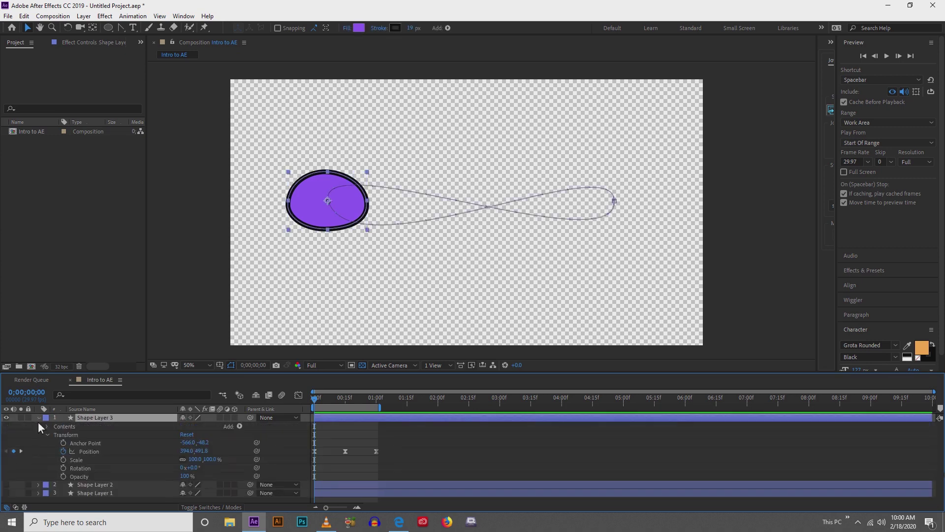
pyautogui.click(47, 427)
pyautogui.click(56, 434)
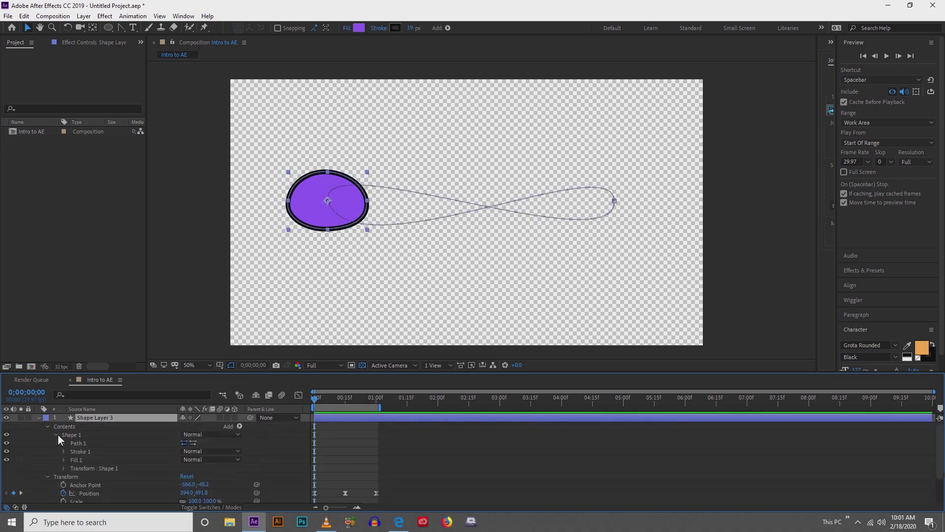
pyautogui.click(75, 436)
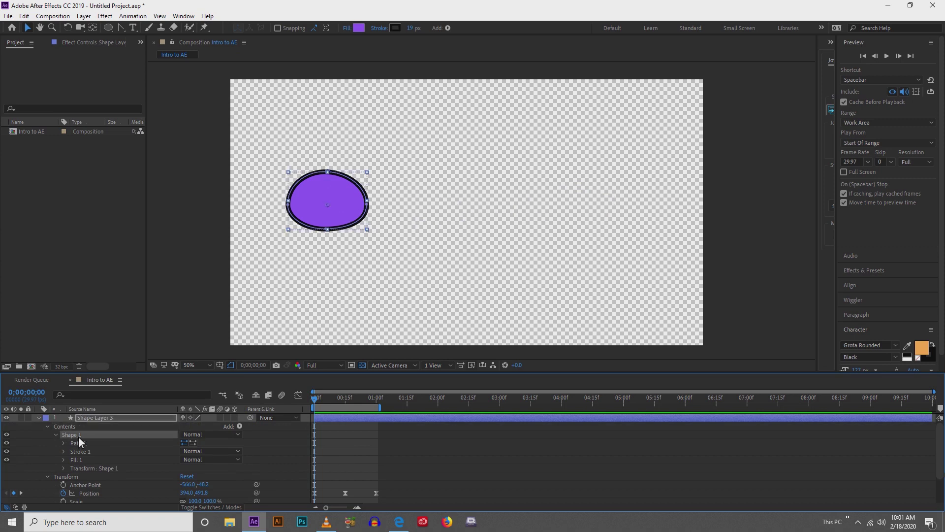
pyautogui.click(64, 443)
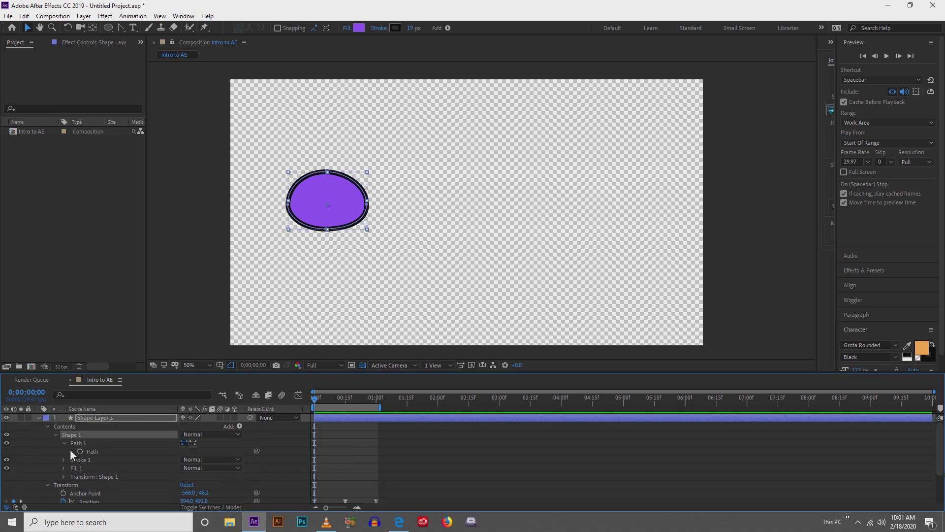
pyautogui.click(81, 452)
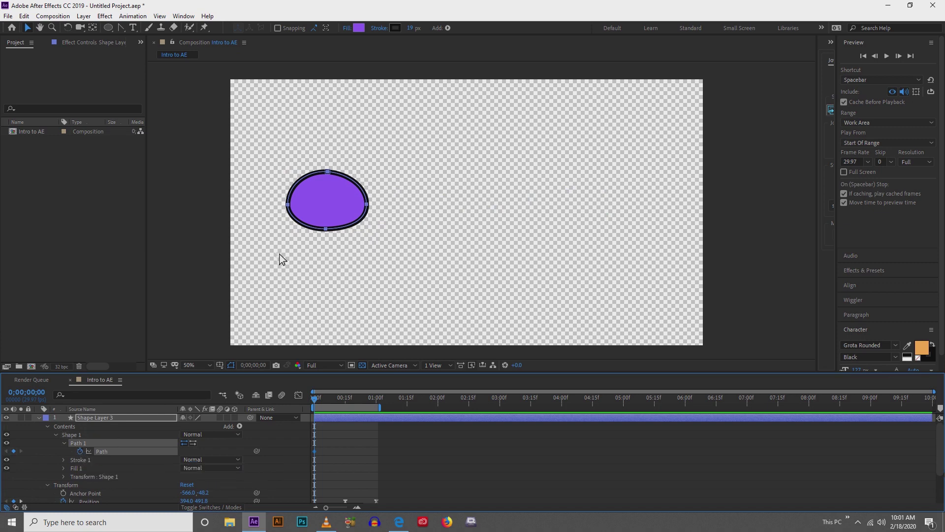
pyautogui.scroll(2, 301, 319)
pyautogui.moveTo(295, 327); pyautogui.dragTo(482, 270)
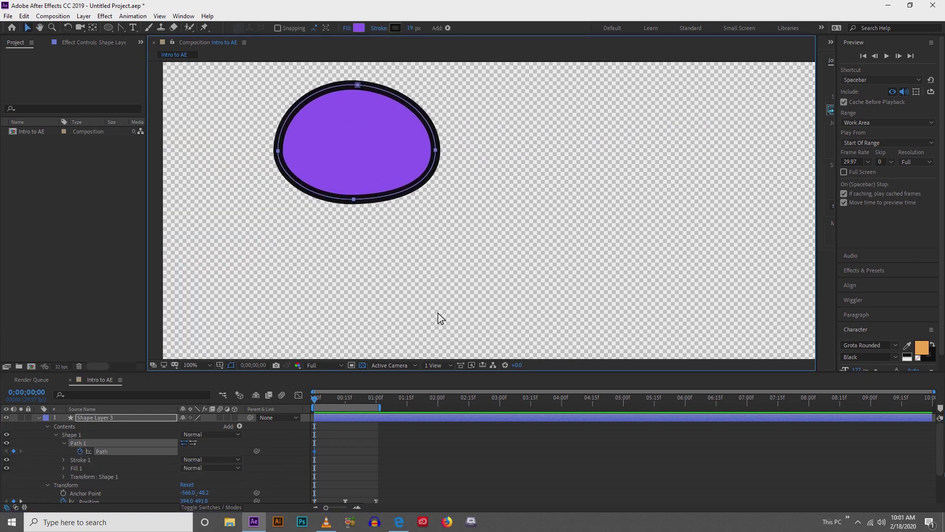
pyautogui.moveTo(402, 197); pyautogui.dragTo(380, 265)
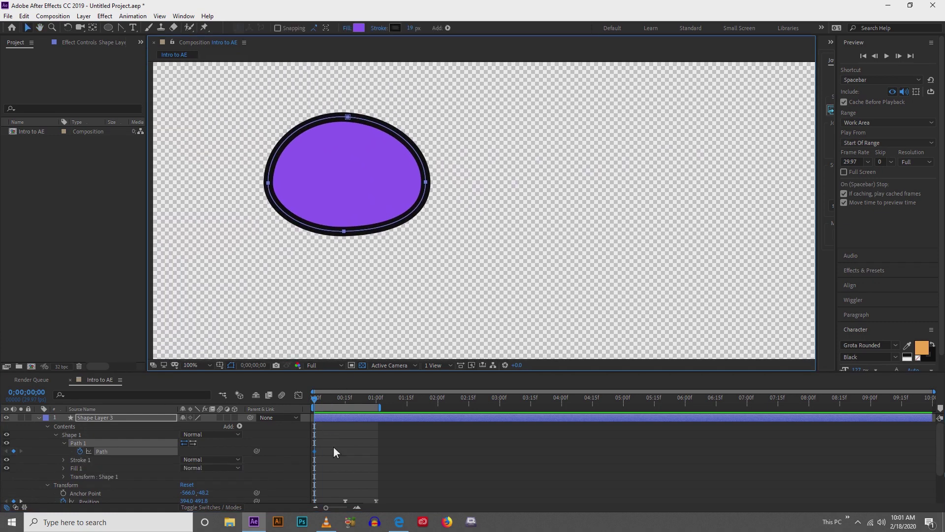
pyautogui.scroll(-2, 350, 438)
# Around frame 5, drag the outline's vertices to stretch the oval into a flattened, tilted bean shape.
pyautogui.press('v')
pyautogui.moveTo(314, 398); pyautogui.dragTo(325, 398)
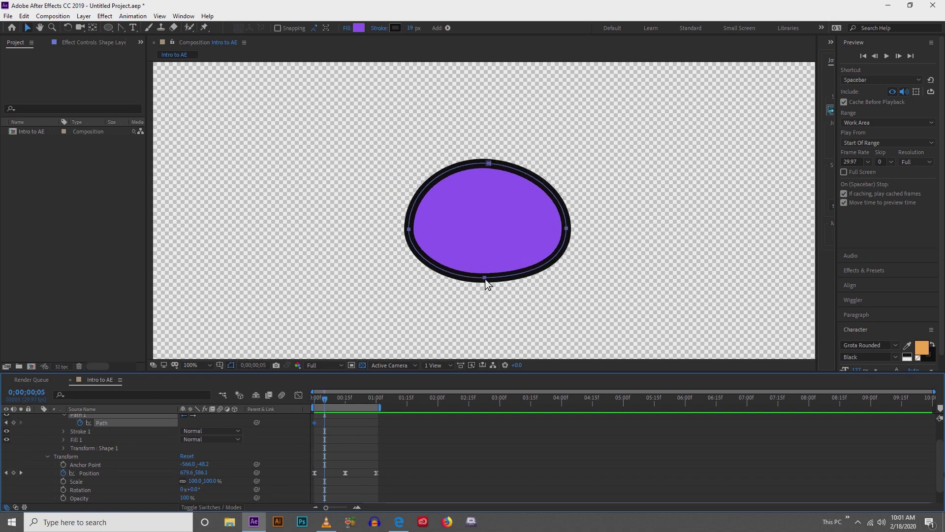
pyautogui.moveTo(485, 278); pyautogui.dragTo(480, 269)
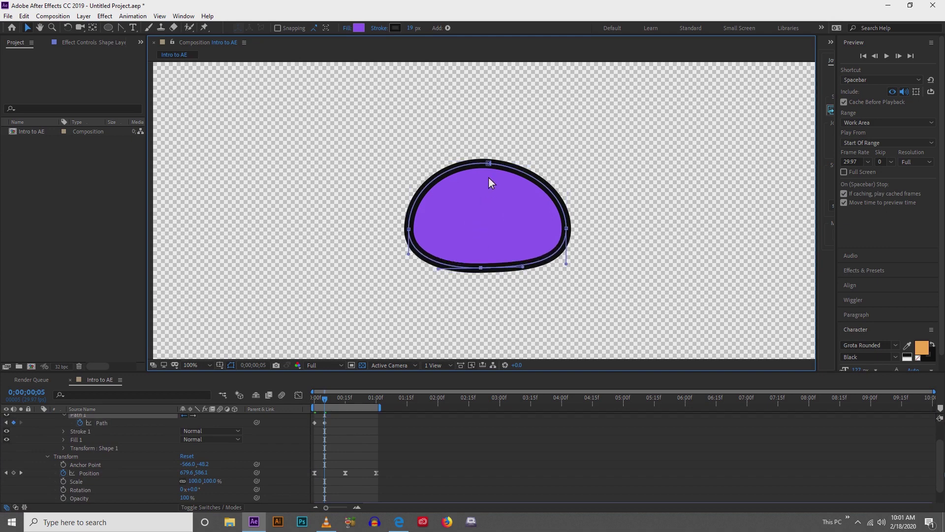
pyautogui.moveTo(489, 163); pyautogui.dragTo(477, 182)
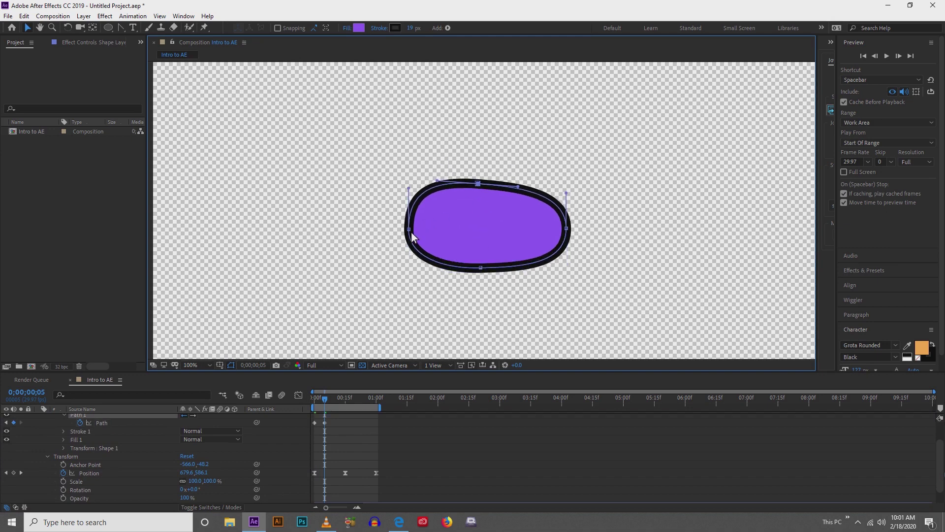
pyautogui.moveTo(412, 237); pyautogui.dragTo(335, 191)
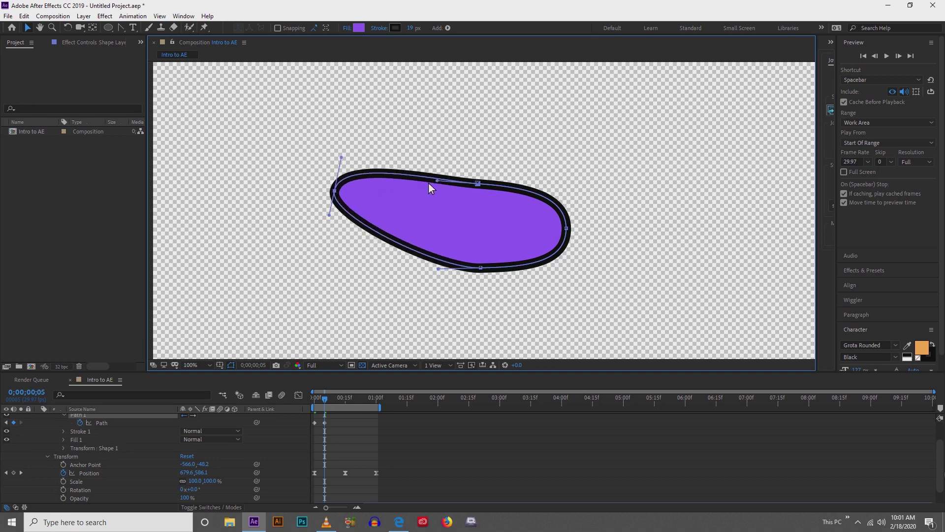
pyautogui.moveTo(438, 181); pyautogui.dragTo(400, 190)
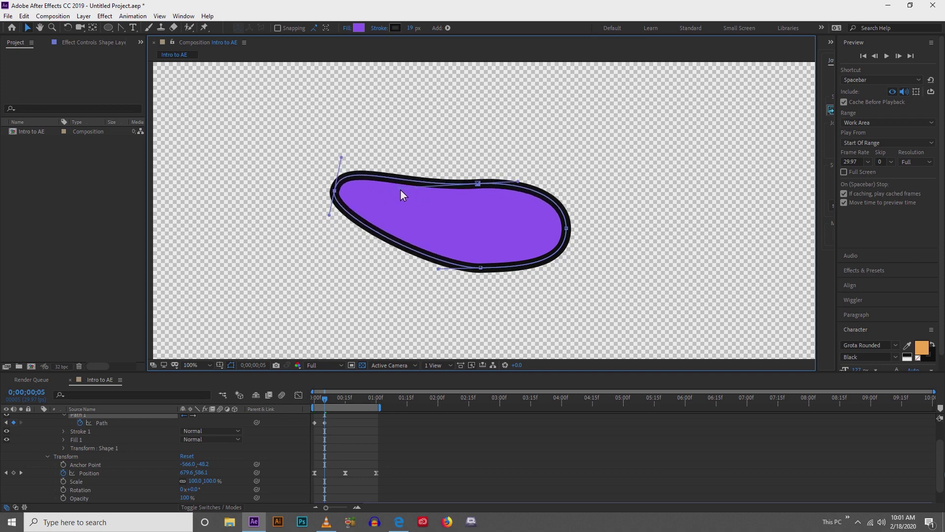
pyautogui.click(427, 270)
pyautogui.click(481, 268)
pyautogui.moveTo(438, 268); pyautogui.dragTo(387, 256)
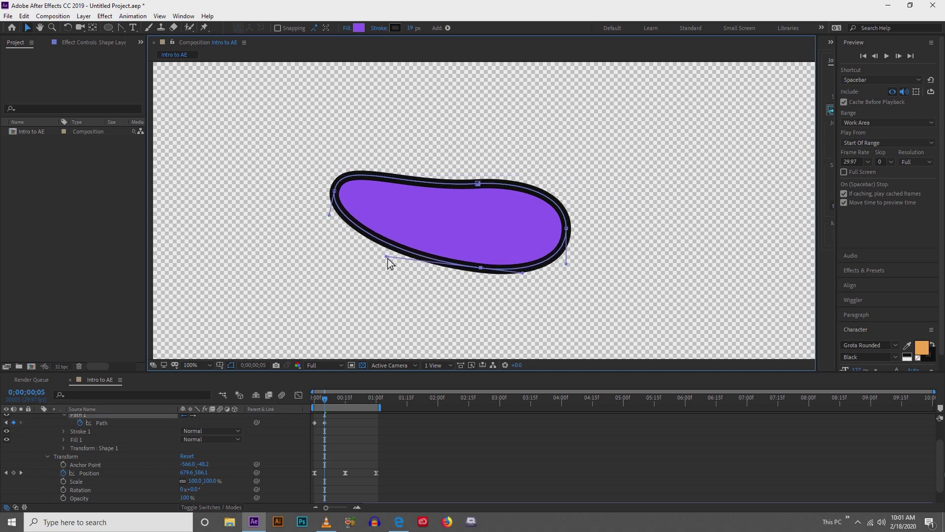
pyautogui.moveTo(326, 398)
pyautogui.mouseDown()
pyautogui.moveTo(311, 400)
pyautogui.moveTo(333, 403)
pyautogui.moveTo(314, 409)
pyautogui.moveTo(339, 407)
pyautogui.mouseUp()
pyautogui.scroll(-2, 459, 251)
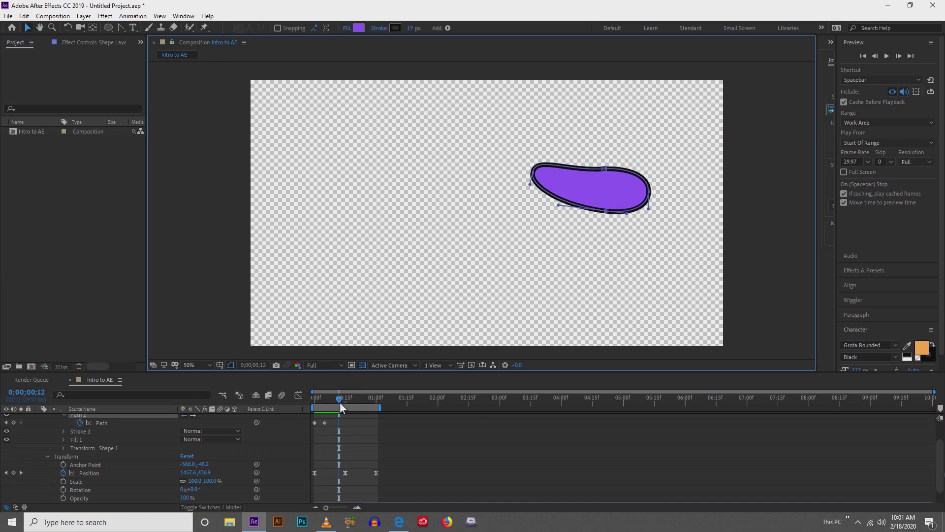
# Paste the first Path keyframe at 0;00;00;15 to keep the blob oval midway.
pyautogui.moveTo(339, 399)
pyautogui.mouseDown()
pyautogui.moveTo(309, 403)
pyautogui.moveTo(333, 402)
pyautogui.moveTo(326, 424)
pyautogui.moveTo(294, 401)
pyautogui.moveTo(344, 415)
pyautogui.mouseUp()
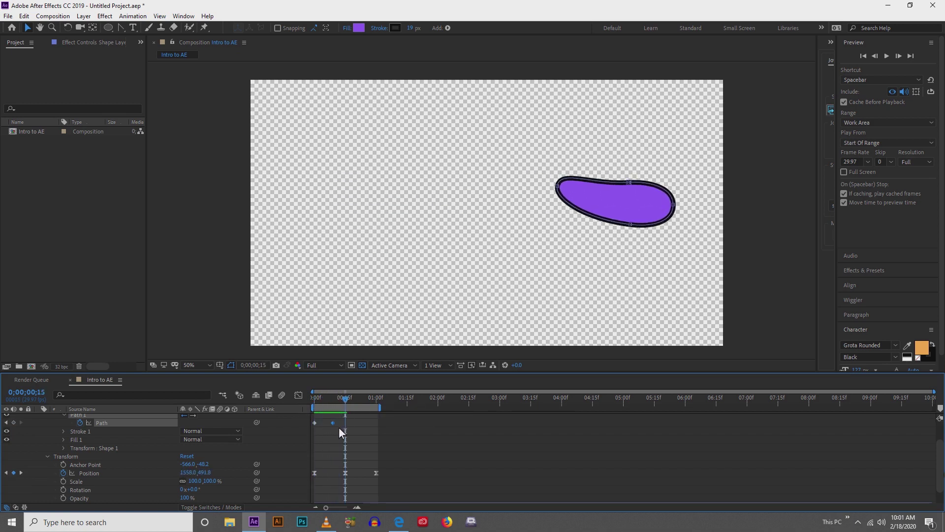
pyautogui.click(315, 422)
pyautogui.hotkey('ctrl', 'c')
pyautogui.hotkey('ctrl', 'v')
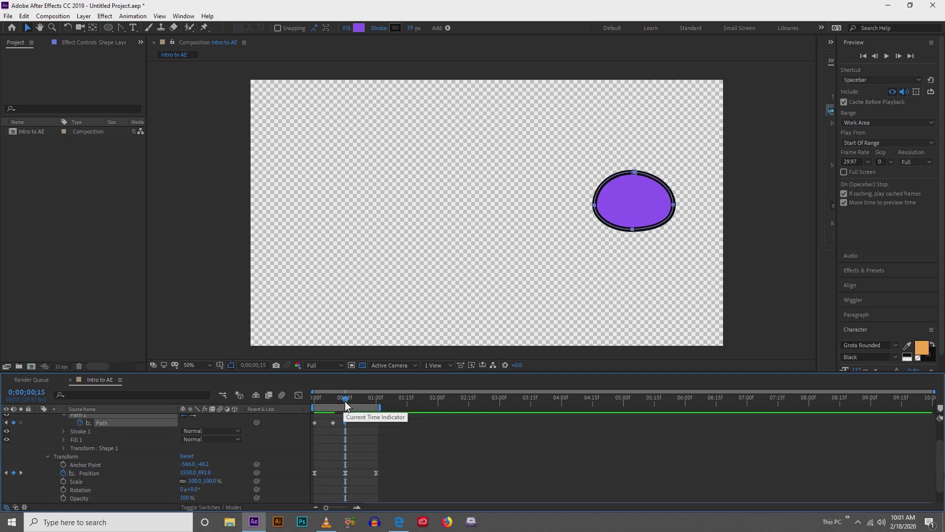
# At 0;00;00;24, drag the vertices into a slim teardrop tapering to the right.
pyautogui.moveTo(345, 398)
pyautogui.mouseDown()
pyautogui.moveTo(315, 406)
pyautogui.moveTo(349, 409)
pyautogui.moveTo(350, 424)
pyautogui.moveTo(363, 400)
pyautogui.mouseUp()
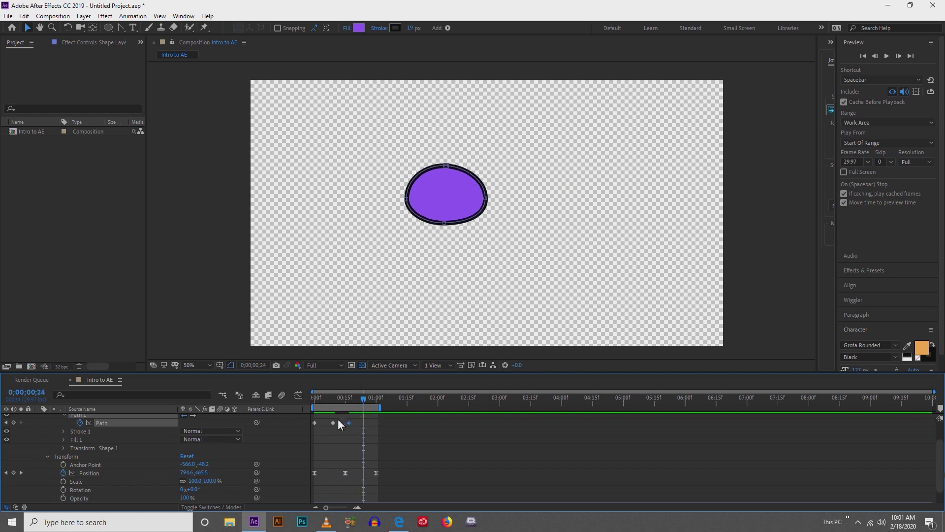
pyautogui.moveTo(491, 200); pyautogui.dragTo(536, 199)
pyautogui.moveTo(447, 171); pyautogui.dragTo(447, 181)
pyautogui.moveTo(446, 225); pyautogui.dragTo(447, 222)
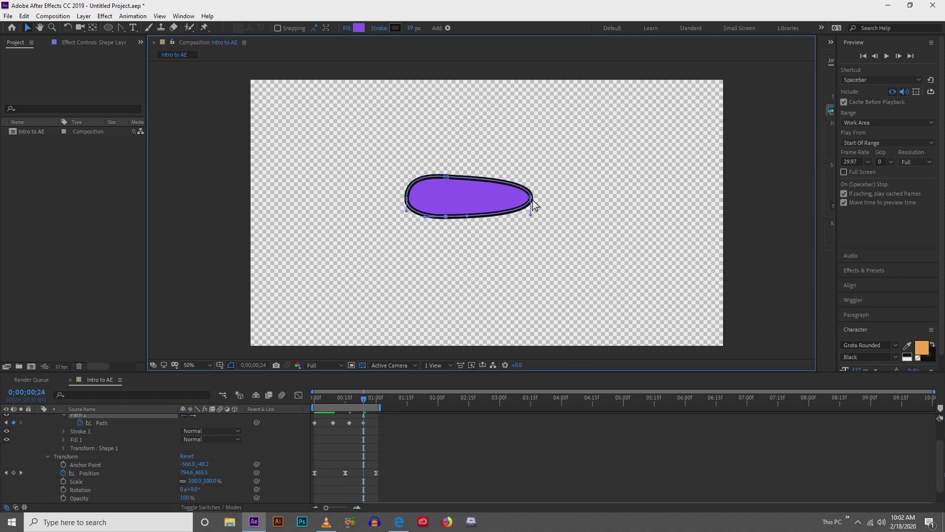
pyautogui.moveTo(532, 199); pyautogui.dragTo(533, 208)
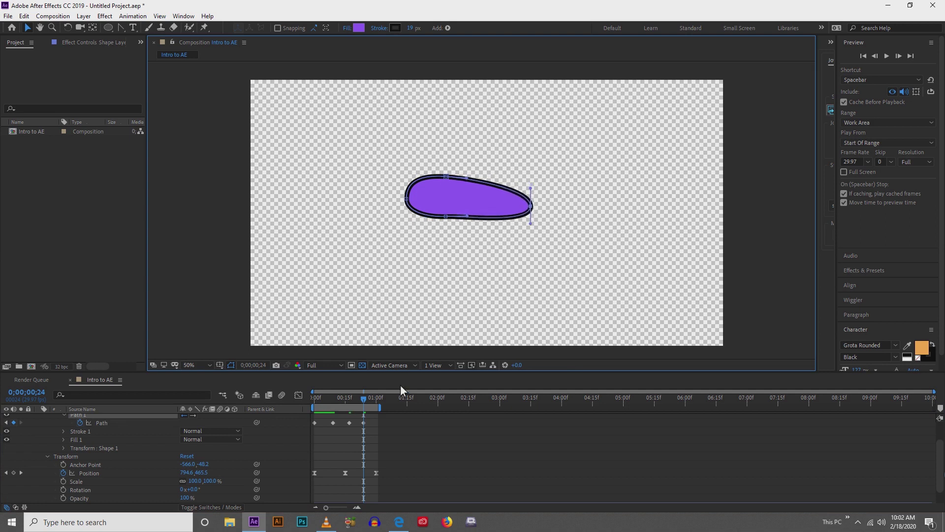
pyautogui.moveTo(370, 400); pyautogui.dragTo(376, 399)
# Paste the first Path keyframe at 1:00f, nudge the fourth keyframe earlier, and preview the loop.
pyautogui.click(315, 422)
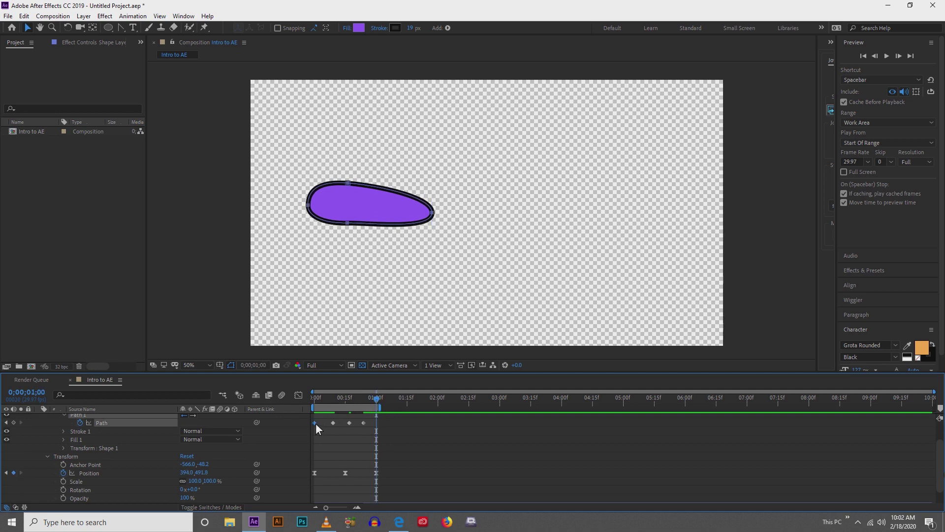
pyautogui.hotkey('ctrl', 'c')
pyautogui.hotkey('ctrl', 'v')
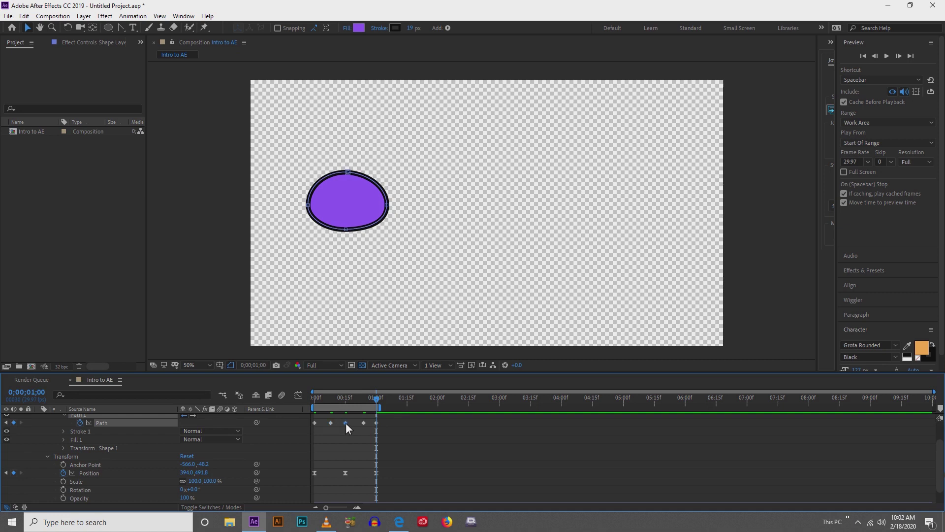
pyautogui.moveTo(365, 423); pyautogui.dragTo(358, 426)
pyautogui.press('space')
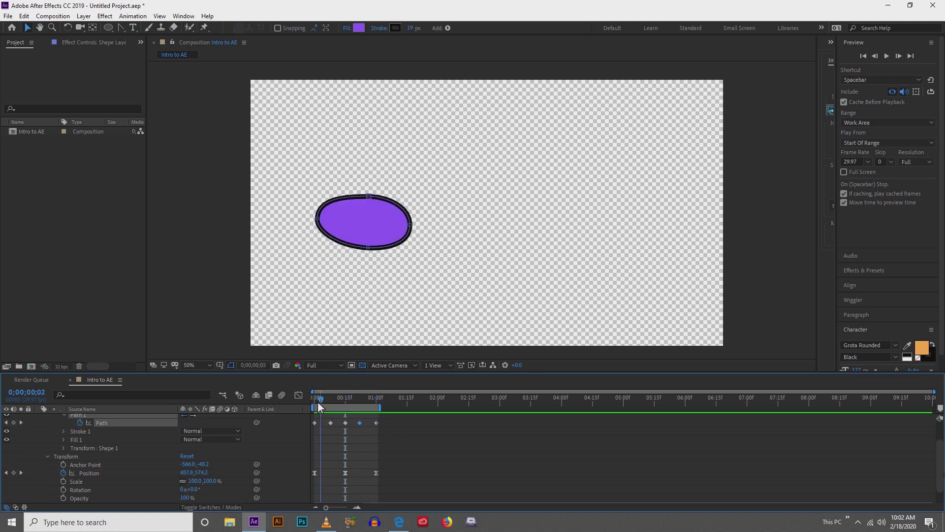
pyautogui.click(317, 400)
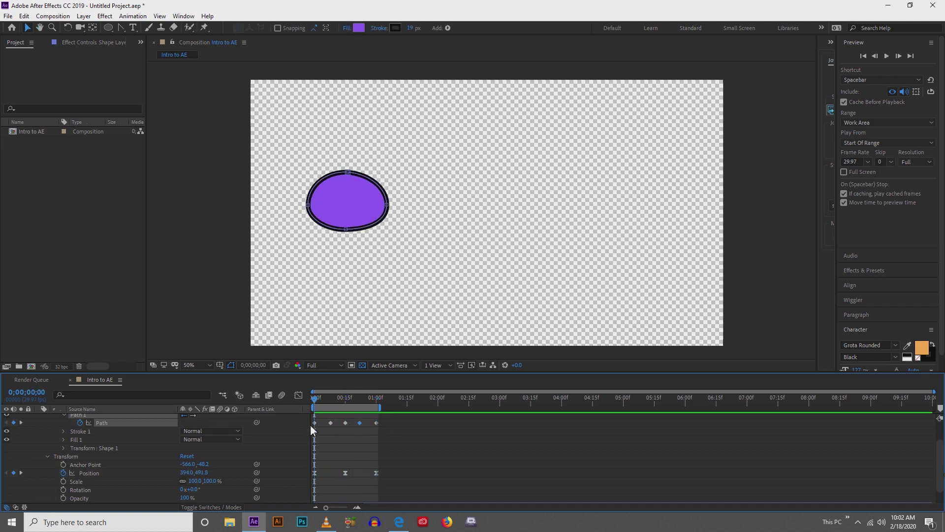
pyautogui.scroll(2, 98, 459)
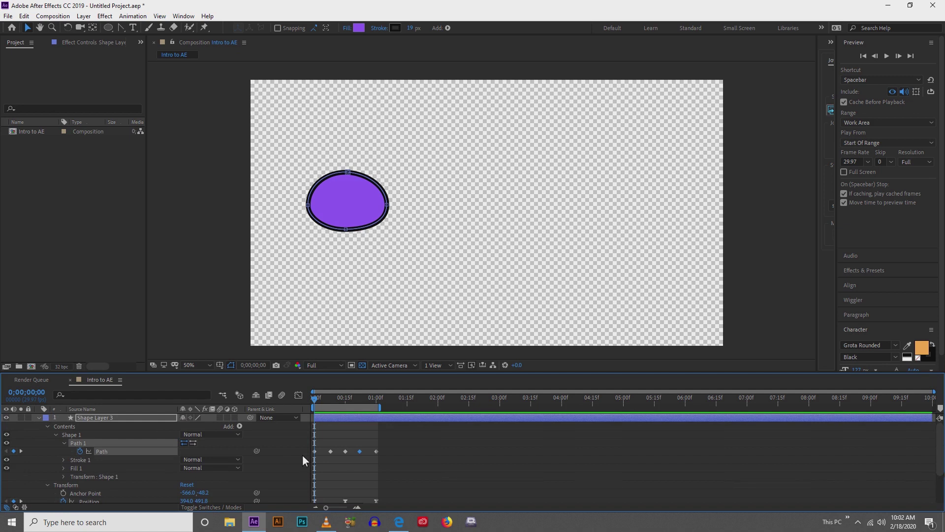
# Show Shape Layer 3's Rotation property and tilt the blob to about 26.5° at the start.
pyautogui.press('r')
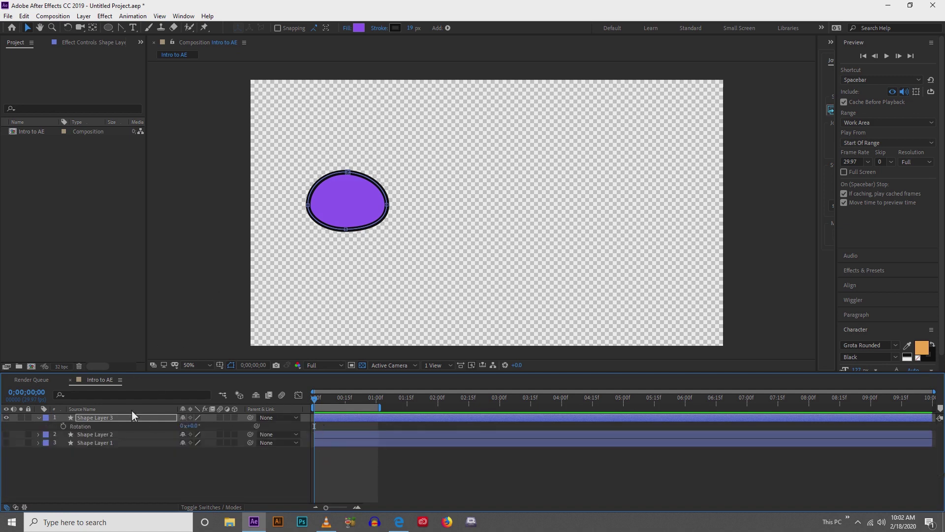
pyautogui.click(114, 419)
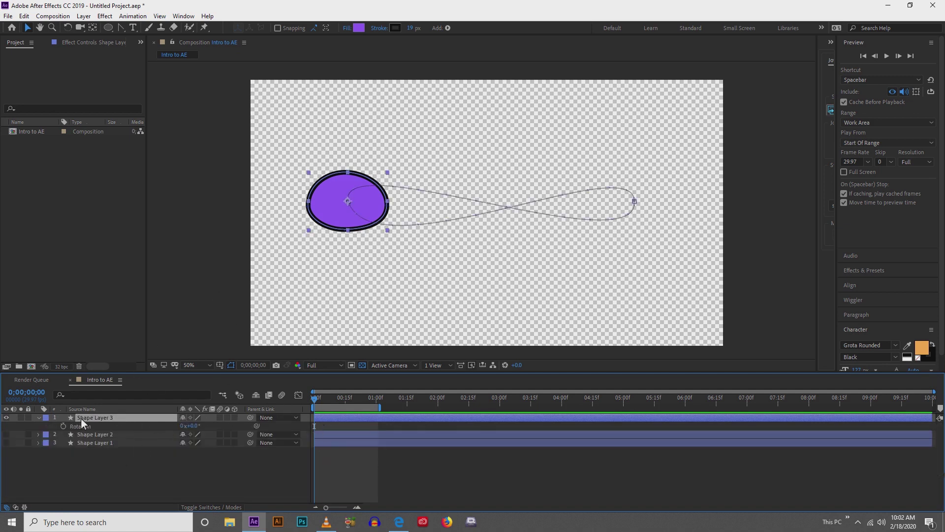
pyautogui.moveTo(316, 401)
pyautogui.mouseDown()
pyautogui.moveTo(324, 399)
pyautogui.moveTo(314, 399)
pyautogui.mouseUp()
pyautogui.press('w')
pyautogui.moveTo(389, 232); pyautogui.dragTo(369, 253)
# Rotate the blob to about -7.9° at frame 5 and -21.6° at frame 9.
pyautogui.click(315, 398)
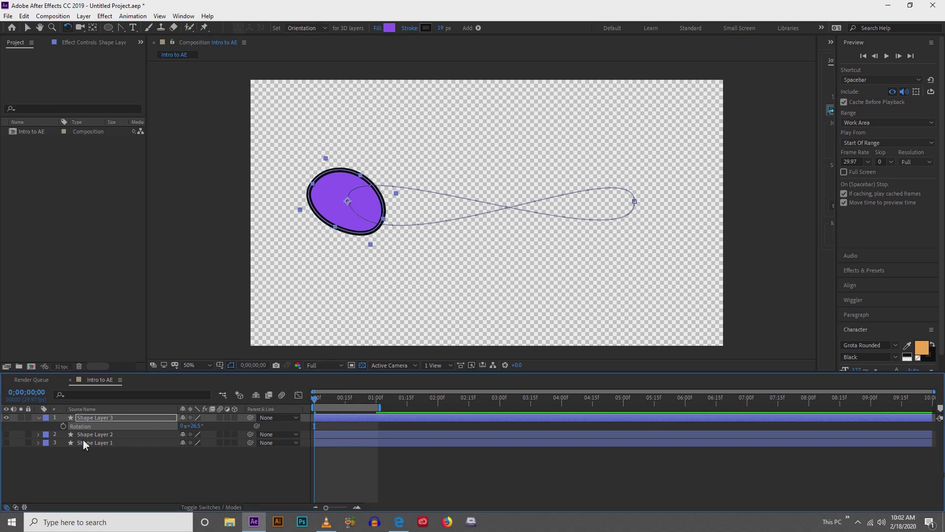
pyautogui.moveTo(313, 399); pyautogui.dragTo(325, 399)
pyautogui.moveTo(442, 266); pyautogui.dragTo(462, 246)
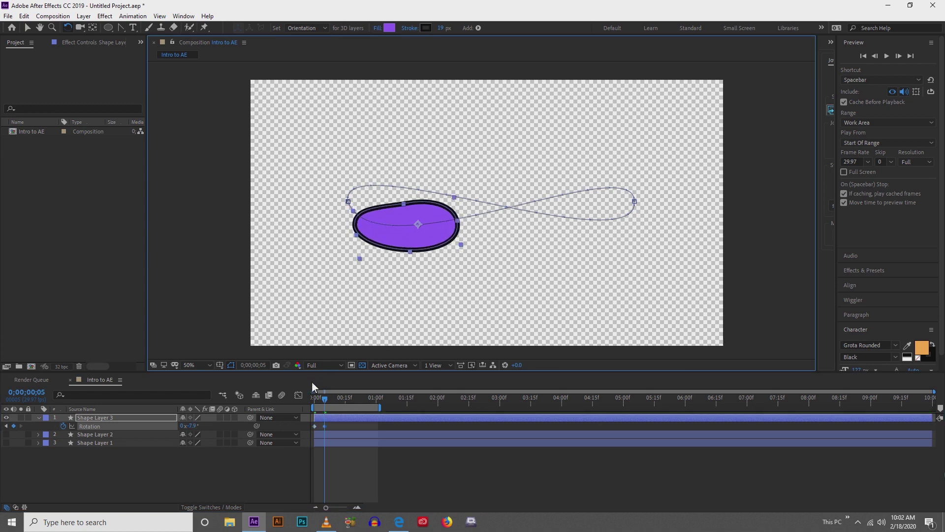
pyautogui.moveTo(329, 402)
pyautogui.mouseDown()
pyautogui.moveTo(317, 404)
pyautogui.moveTo(335, 401)
pyautogui.mouseUp()
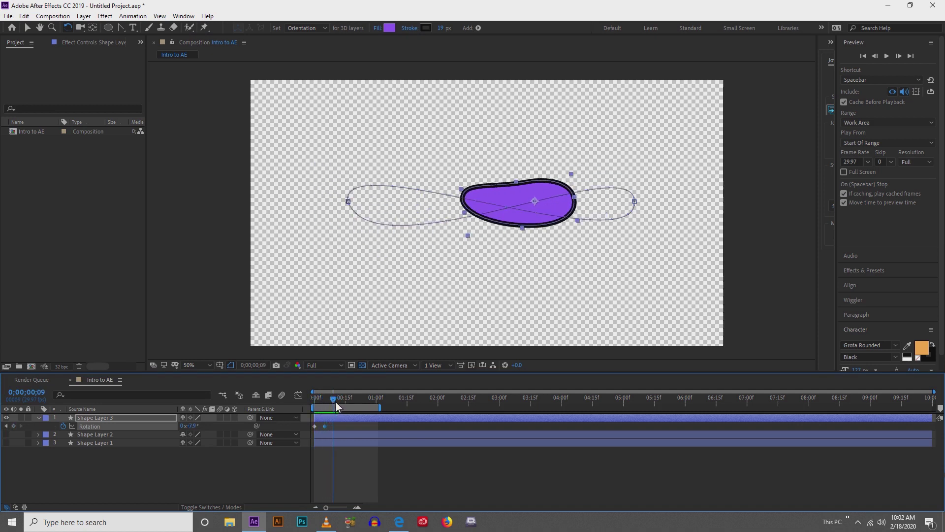
pyautogui.moveTo(465, 240); pyautogui.dragTo(477, 254)
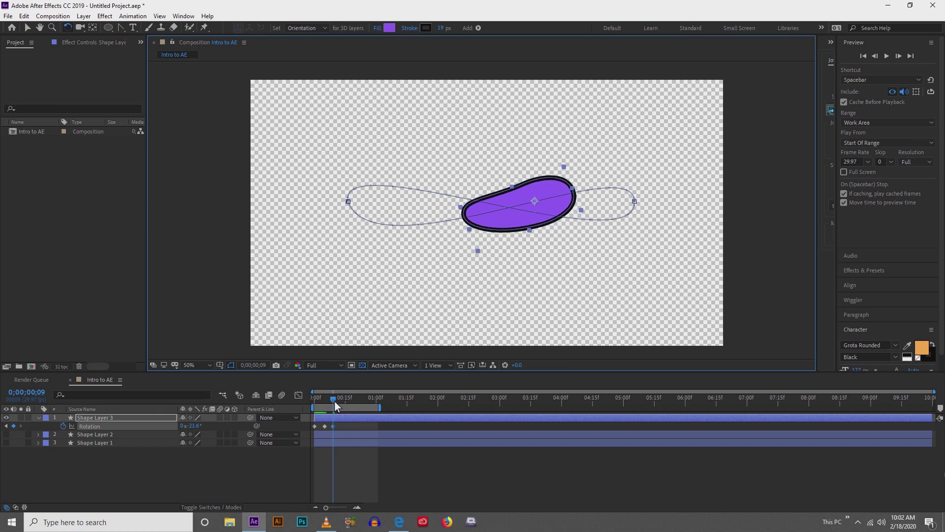
# Turn the blob nearly upright on the right loop, settling at 9.1° at frame 15.
pyautogui.moveTo(335, 401); pyautogui.dragTo(347, 398)
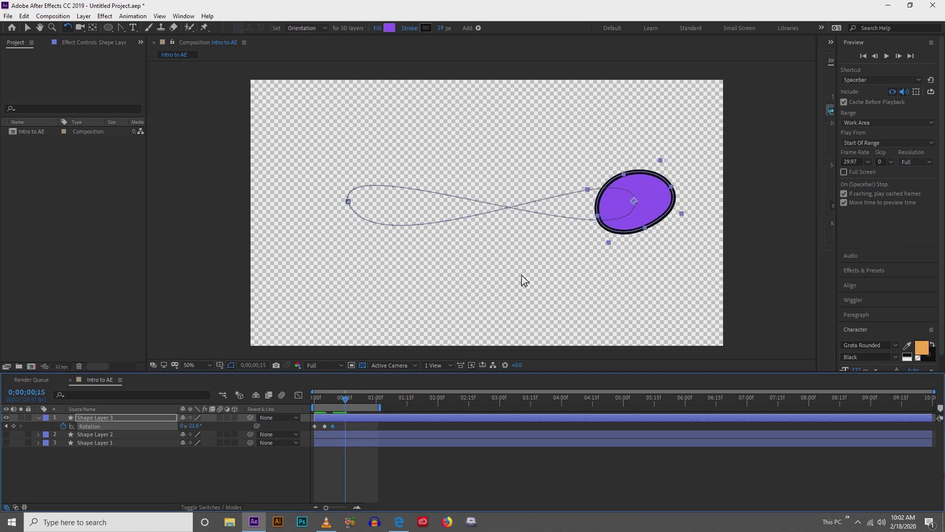
pyautogui.moveTo(610, 243); pyautogui.dragTo(604, 188)
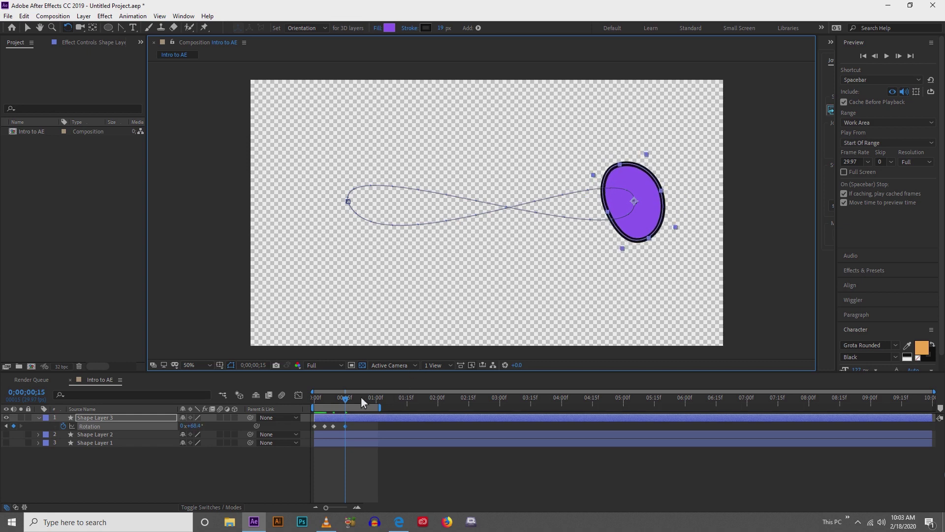
pyautogui.moveTo(344, 399)
pyautogui.mouseDown()
pyautogui.moveTo(337, 400)
pyautogui.moveTo(352, 390)
pyautogui.mouseUp()
pyautogui.moveTo(592, 173); pyautogui.dragTo(589, 241)
# Tilt the blob 6.9° at frame 20 and paste the starting angle at frame 27.
pyautogui.moveTo(344, 400)
pyautogui.mouseDown()
pyautogui.moveTo(333, 399)
pyautogui.moveTo(356, 396)
pyautogui.mouseUp()
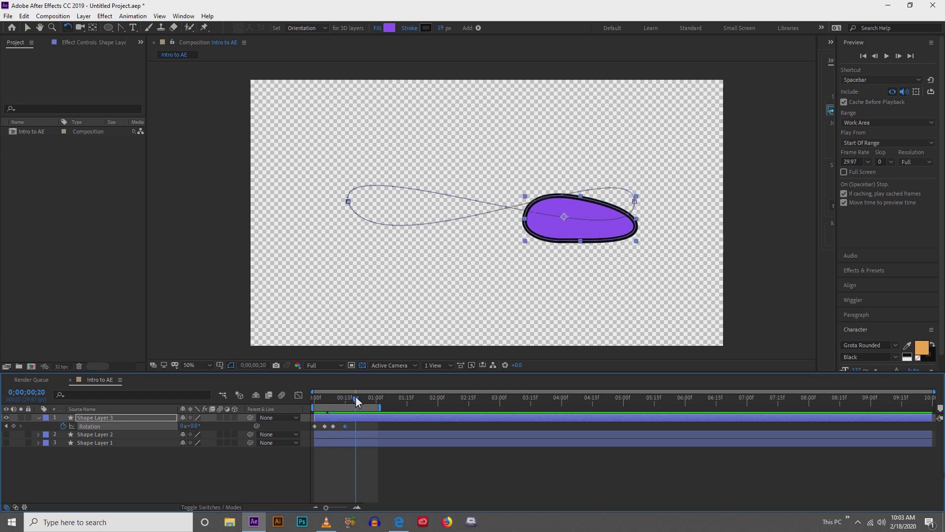
pyautogui.click(521, 239)
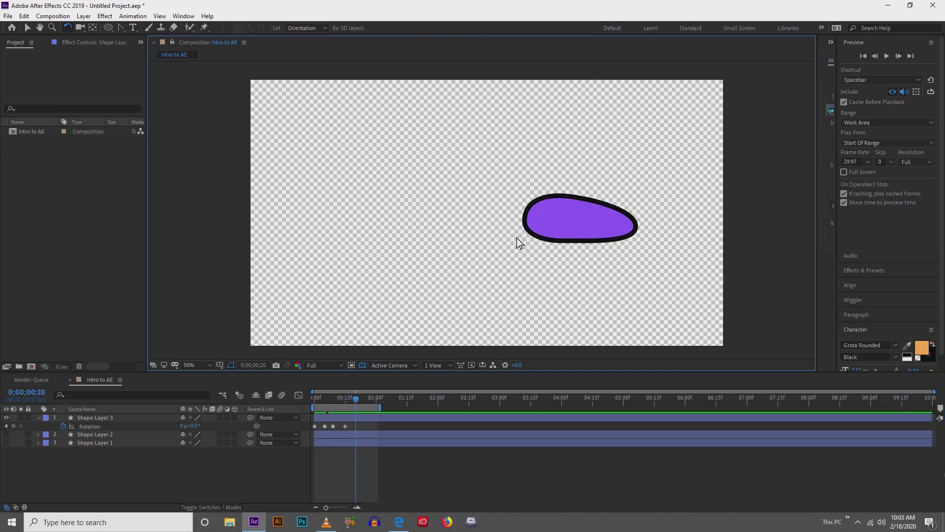
pyautogui.click(548, 225)
pyautogui.moveTo(527, 241); pyautogui.dragTo(525, 235)
pyautogui.moveTo(353, 403); pyautogui.dragTo(378, 397)
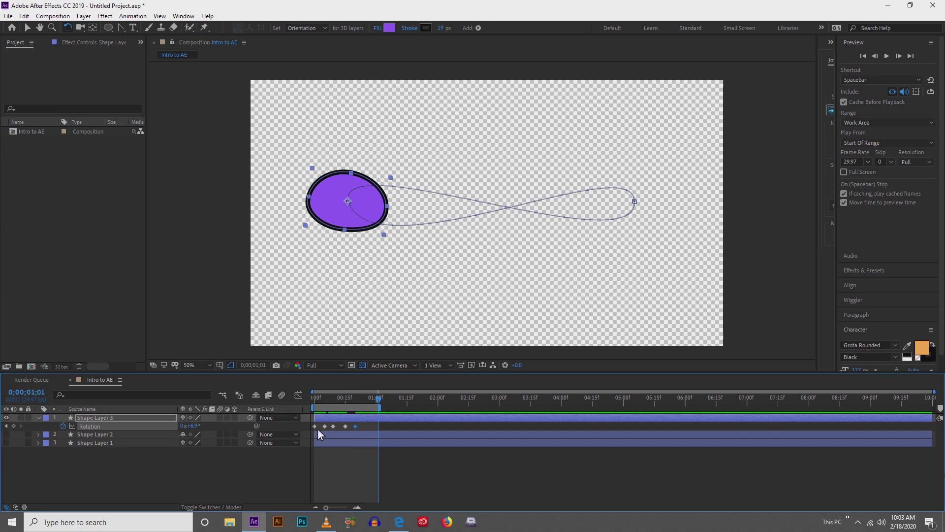
pyautogui.hotkey('ctrl', 'v')
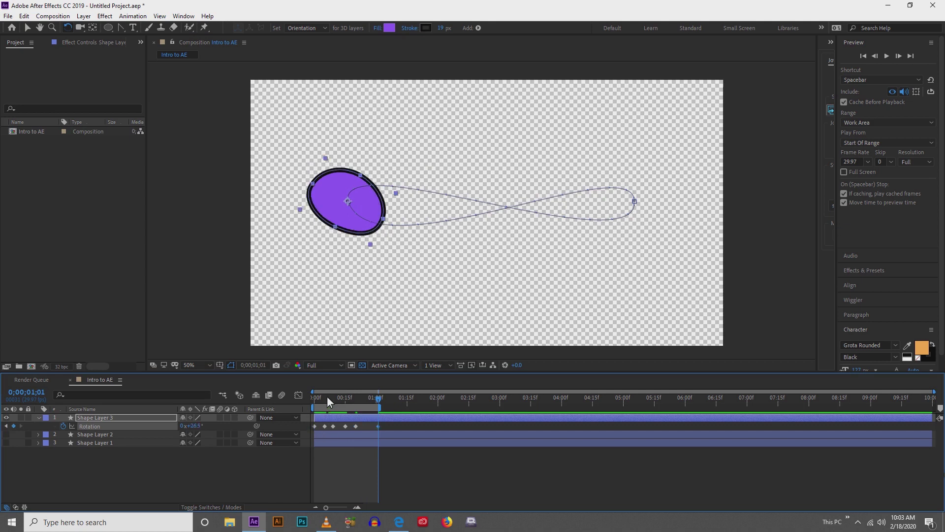
# End the work area at the loop's end and preview the looping rotation.
pyautogui.press('n')
pyautogui.press('space')
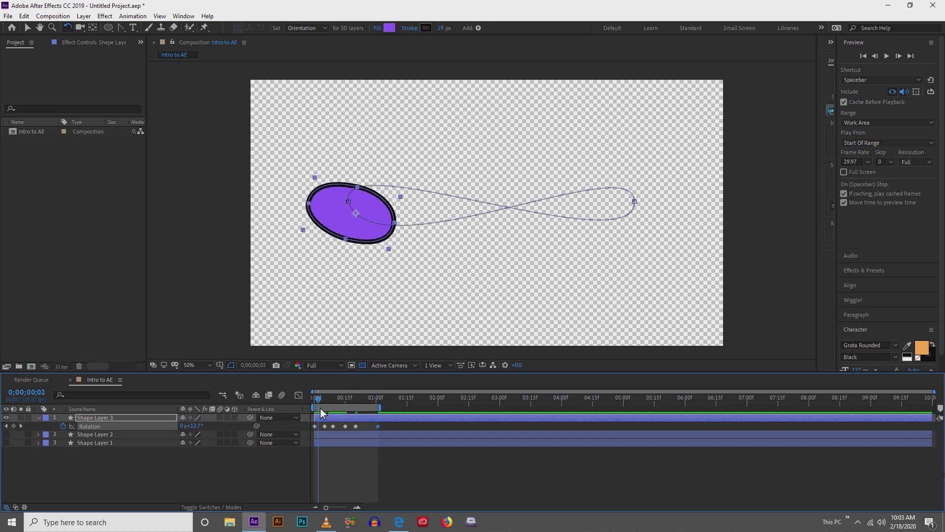
pyautogui.click(372, 247)
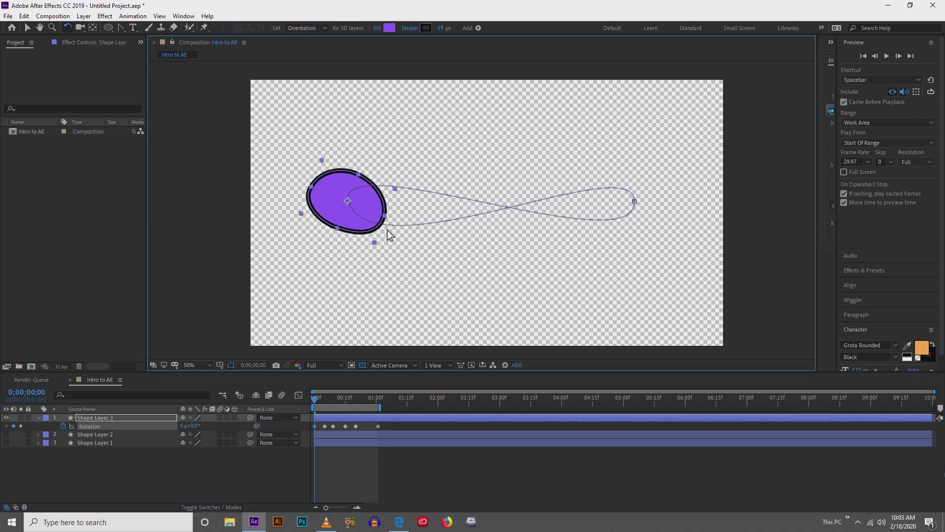
pyautogui.moveTo(315, 403)
pyautogui.mouseDown()
pyautogui.moveTo(326, 400)
pyautogui.moveTo(309, 403)
pyautogui.moveTo(317, 403)
pyautogui.mouseUp()
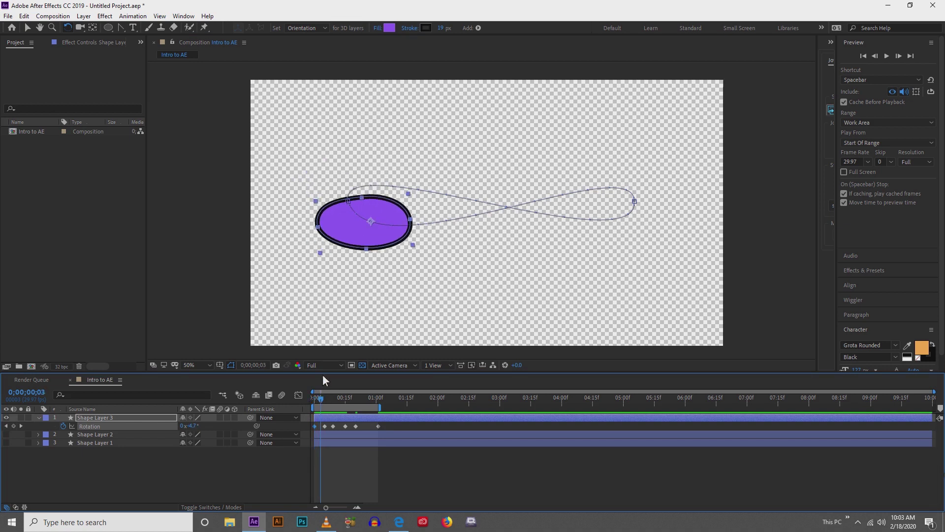
# Tilt the blob to 20.9° at frame 3 and 30° at frame 5.
pyautogui.moveTo(321, 253); pyautogui.dragTo(328, 228)
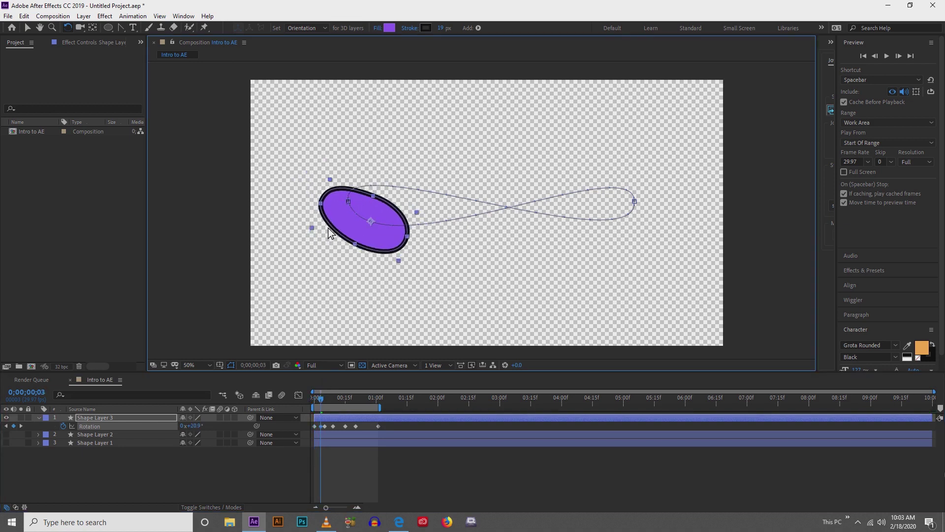
pyautogui.moveTo(320, 398)
pyautogui.mouseDown()
pyautogui.moveTo(330, 403)
pyautogui.moveTo(305, 403)
pyautogui.moveTo(320, 403)
pyautogui.mouseUp()
pyautogui.click(398, 268)
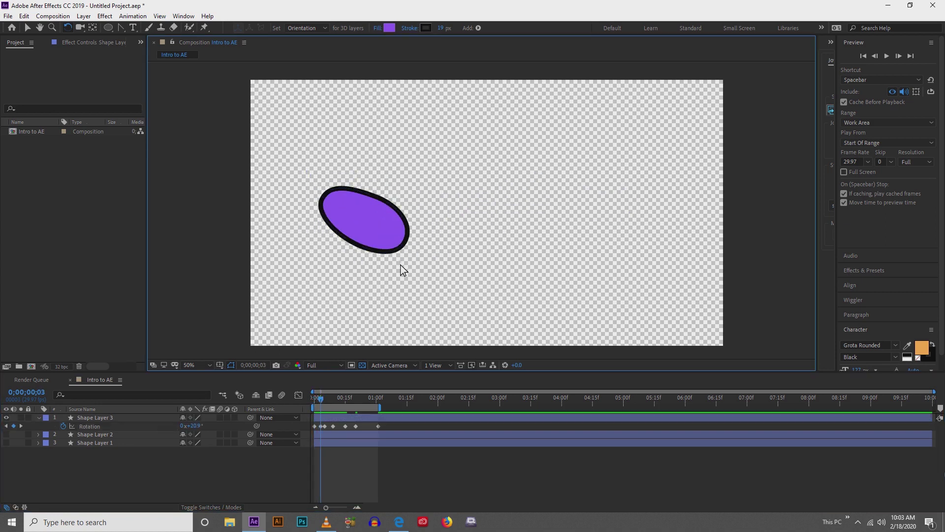
pyautogui.click(385, 246)
pyautogui.moveTo(401, 266); pyautogui.dragTo(375, 281)
# Review the blob's rotation between frames 5 and 9 with the keyframes deselected.
pyautogui.click(323, 397)
pyautogui.moveTo(323, 398); pyautogui.dragTo(335, 396)
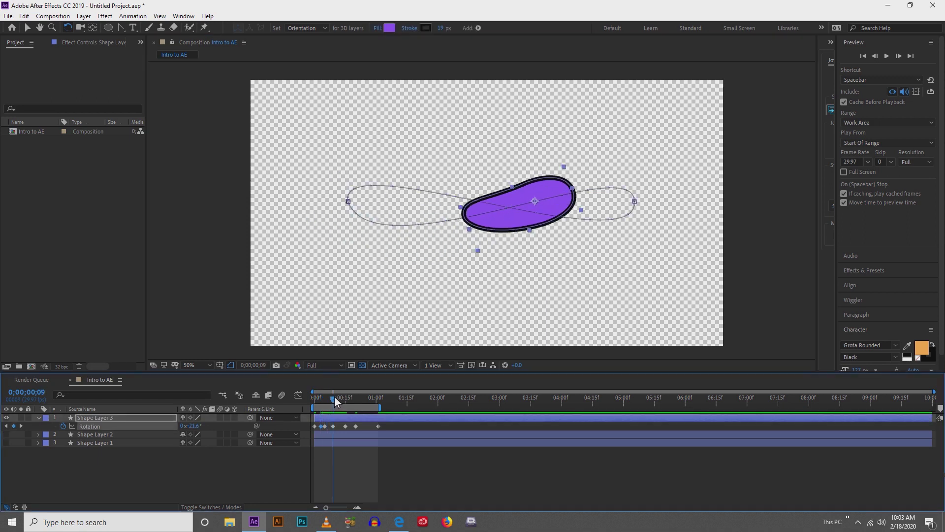
pyautogui.click(326, 426)
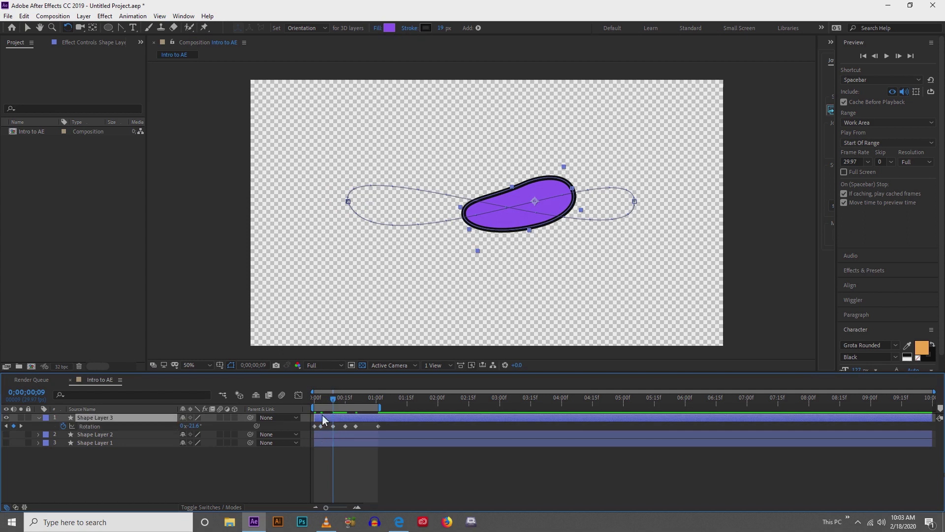
pyautogui.moveTo(317, 398)
pyautogui.mouseDown()
pyautogui.moveTo(330, 397)
pyautogui.moveTo(318, 409)
pyautogui.moveTo(330, 425)
pyautogui.moveTo(306, 404)
pyautogui.moveTo(325, 411)
pyautogui.mouseUp()
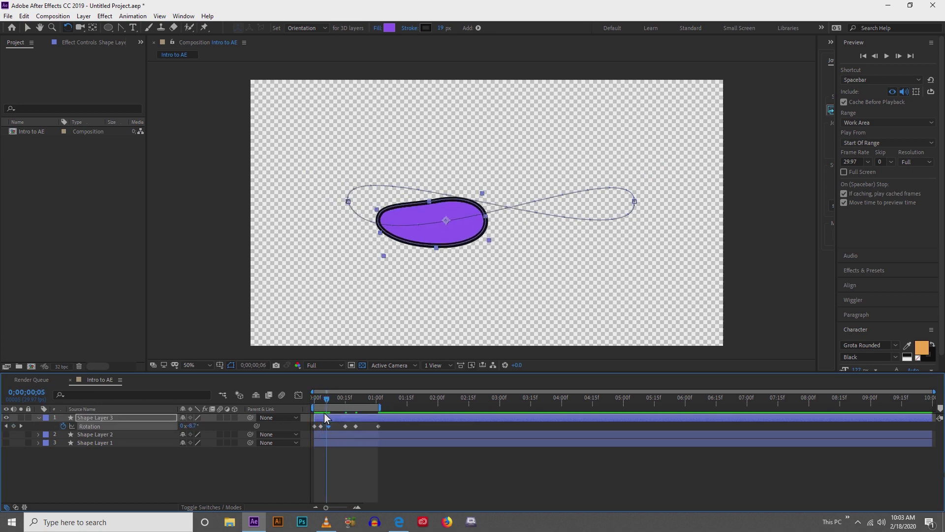
pyautogui.moveTo(325, 412); pyautogui.dragTo(349, 405)
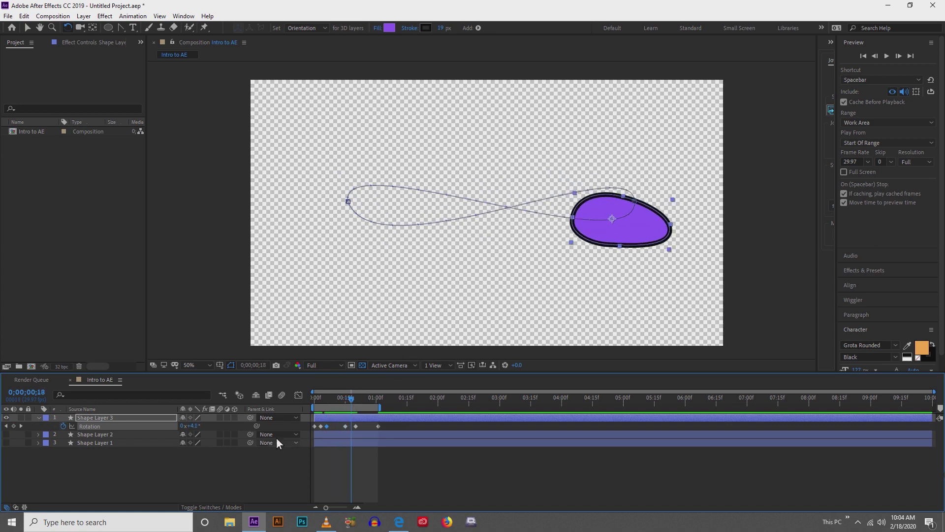
# Tilt the blob to -20.3° at frame 17, then select all Rotation keyframes.
pyautogui.click(348, 406)
pyautogui.moveTo(590, 241); pyautogui.dragTo(601, 256)
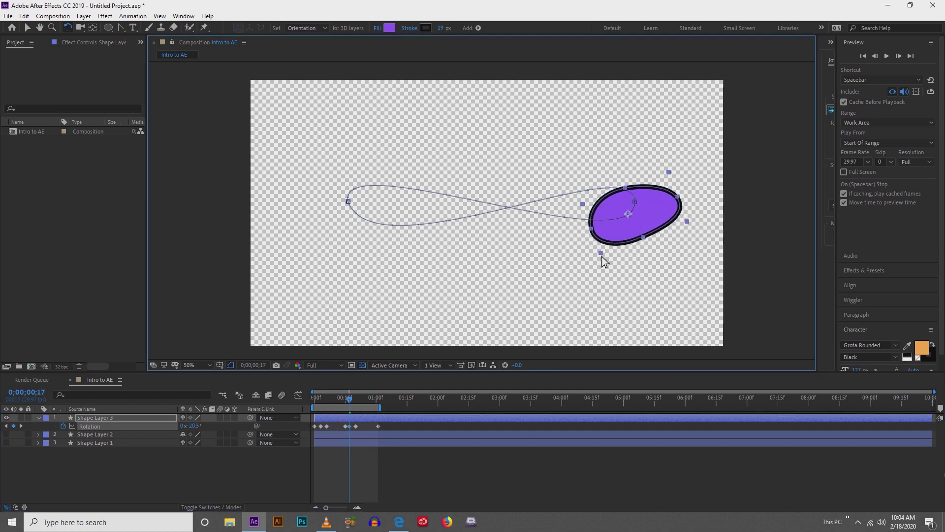
pyautogui.moveTo(349, 397); pyautogui.dragTo(345, 397)
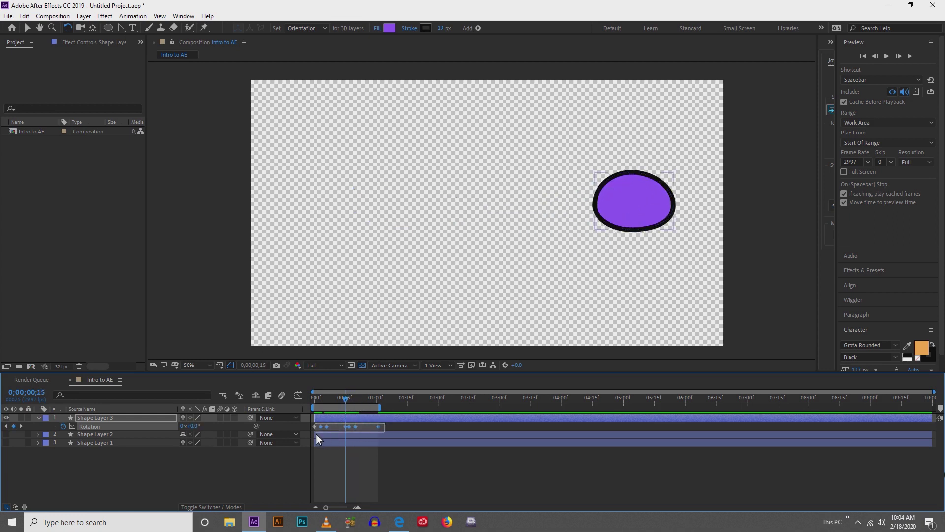
pyautogui.moveTo(316, 434); pyautogui.dragTo(313, 430)
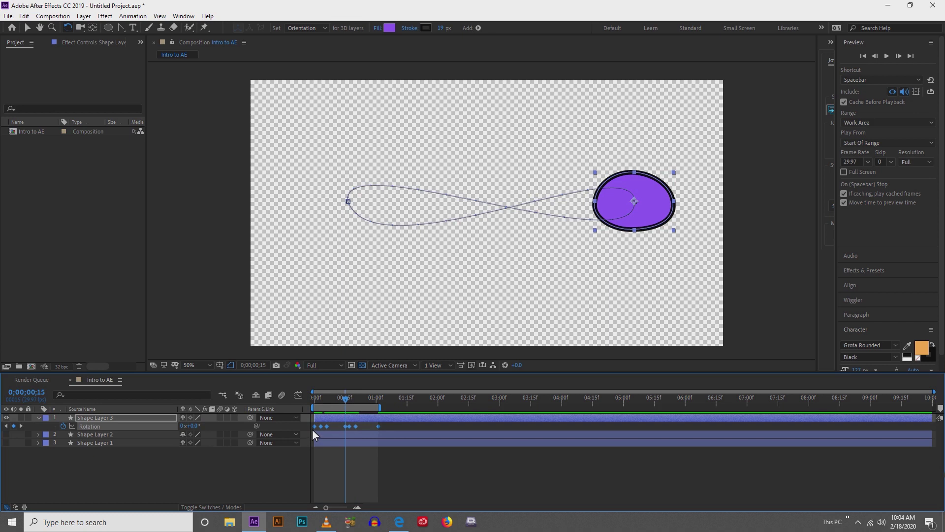
# Apply Easy Ease to the Rotation keyframes and preview the animation.
pyautogui.press('F9')
pyautogui.press('space')
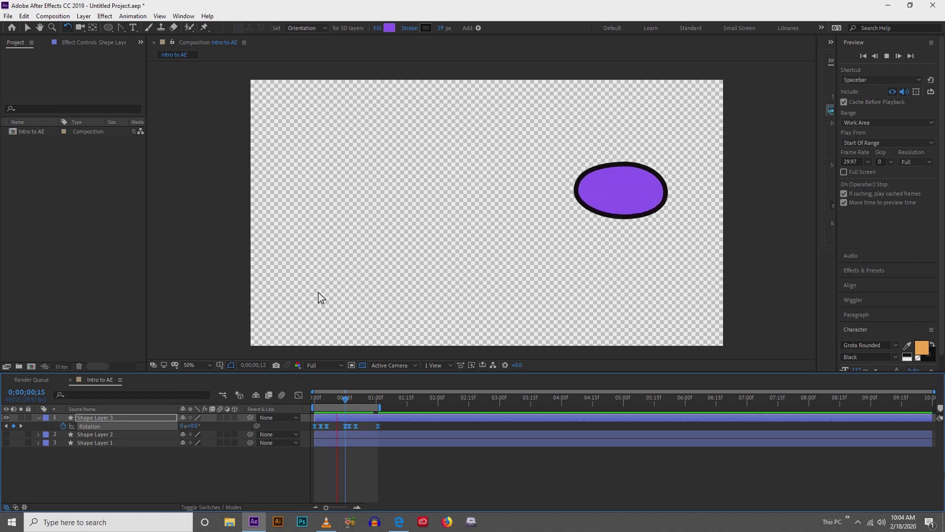
pyautogui.press('space')
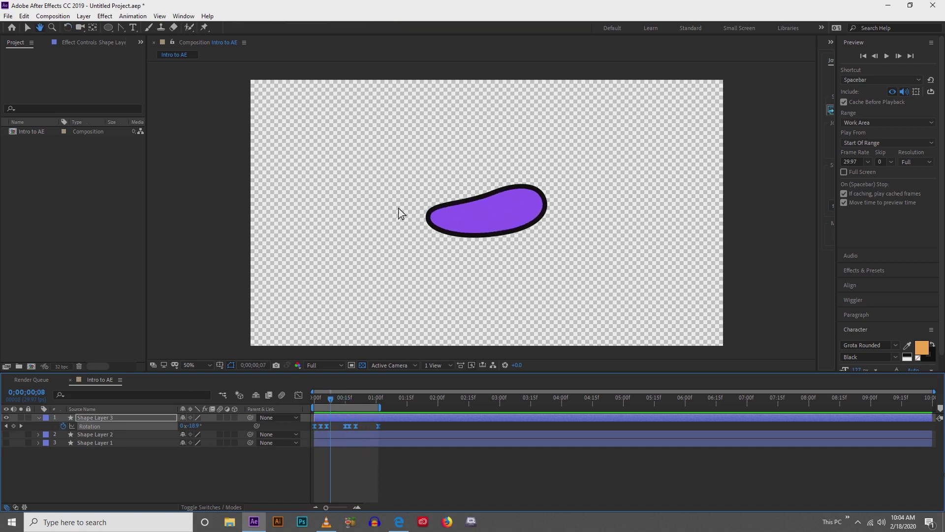
pyautogui.moveTo(314, 399)
pyautogui.mouseDown()
pyautogui.moveTo(303, 408)
pyautogui.moveTo(336, 398)
pyautogui.moveTo(315, 404)
pyautogui.mouseUp()
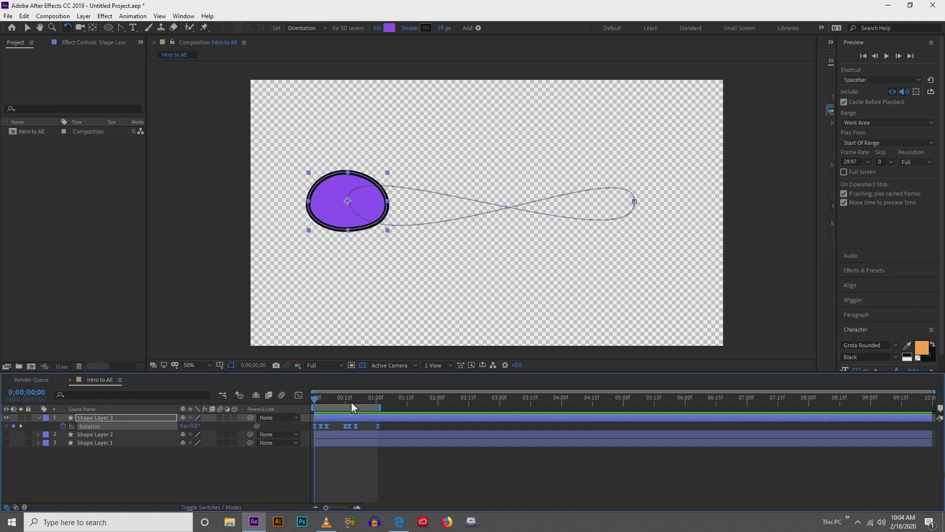
# Check the Rotation keyframe at 1:00, preview again, and reveal all keyframed properties with U.
pyautogui.click(376, 401)
pyautogui.click(379, 426)
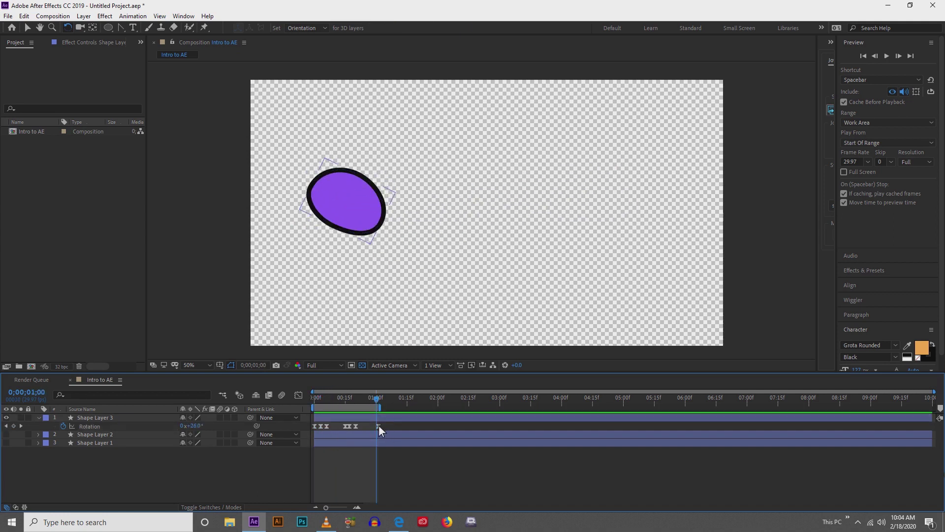
pyautogui.press('space')
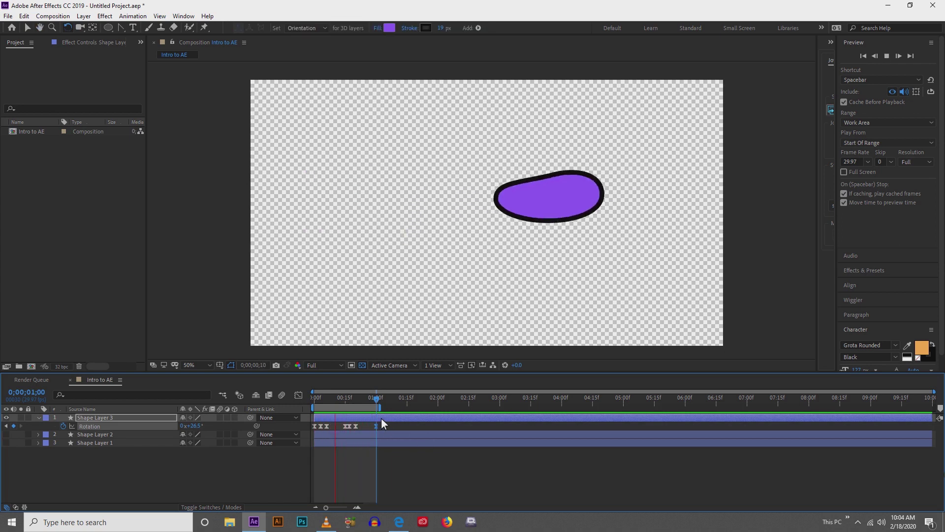
pyautogui.press('space')
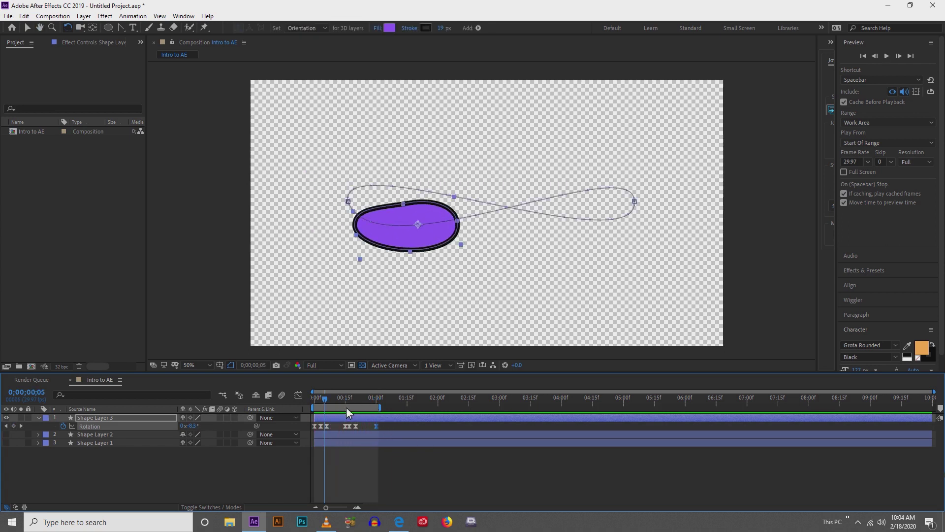
pyautogui.press('u')
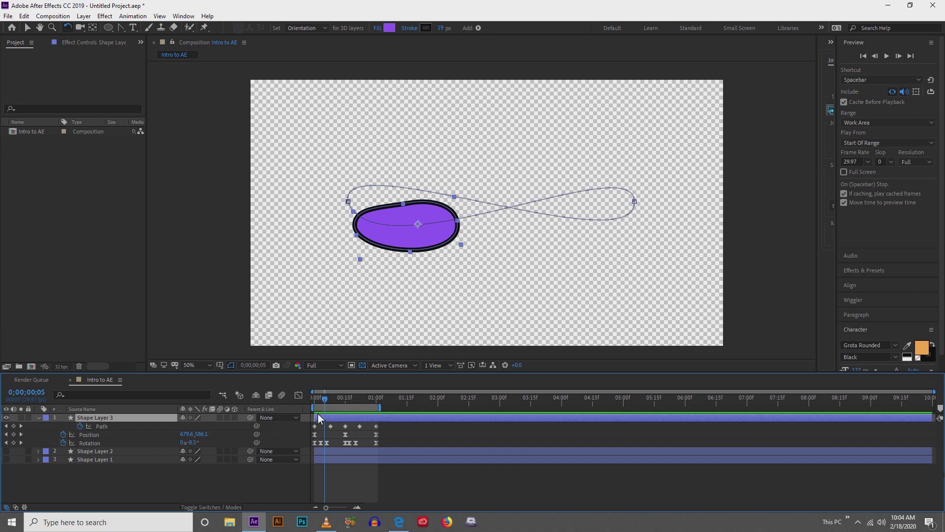
# Apply Easy Ease to all Path and Position keyframes and preview the loop.
pyautogui.moveTo(384, 425); pyautogui.dragTo(316, 438)
pyautogui.press('F9')
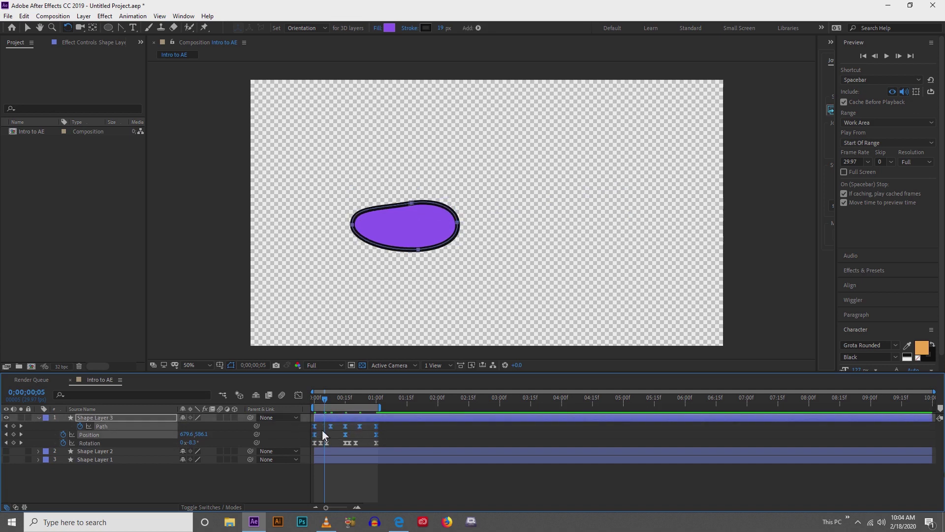
pyautogui.click(281, 478)
pyautogui.press('space')
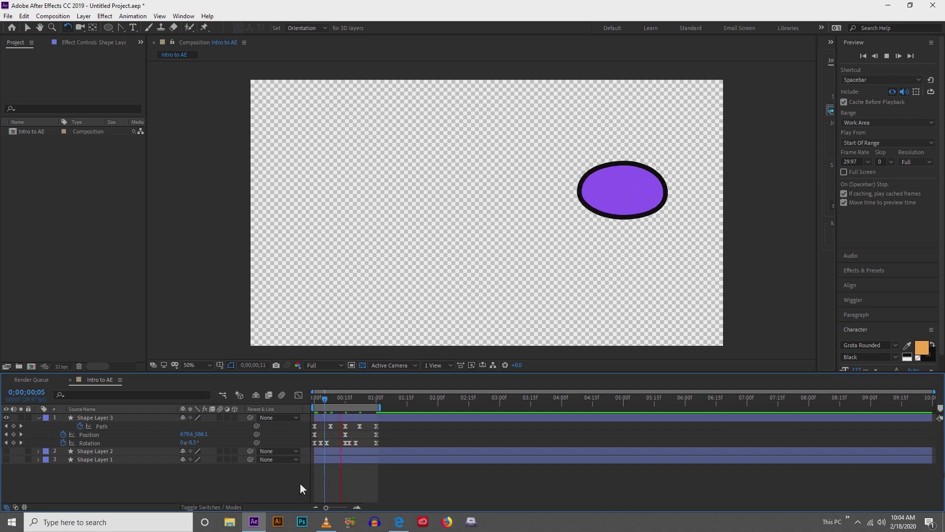
pyautogui.press('space')
# Scrub through to frame 16 and confirm the blob's starting rotation is 0.0°.
pyautogui.click(317, 396)
pyautogui.moveTo(317, 397); pyautogui.dragTo(376, 411)
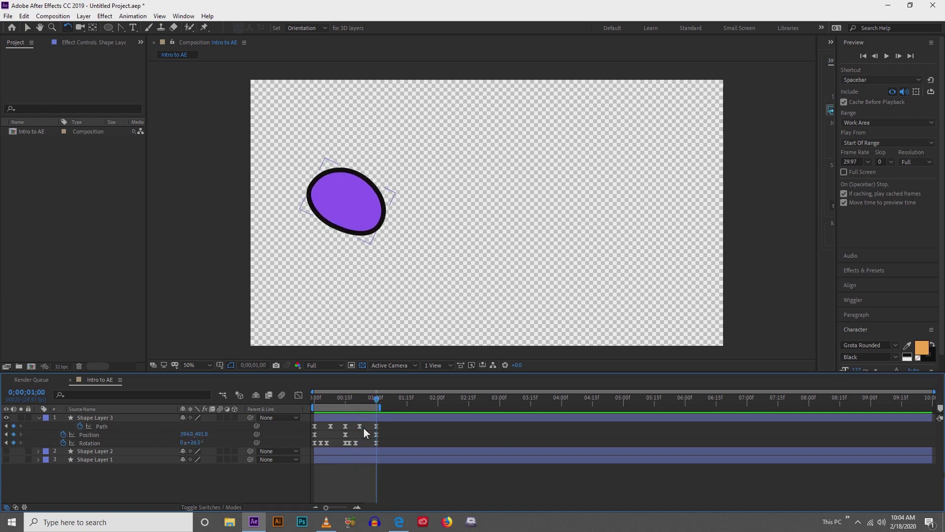
pyautogui.moveTo(314, 444)
pyautogui.click(316, 443)
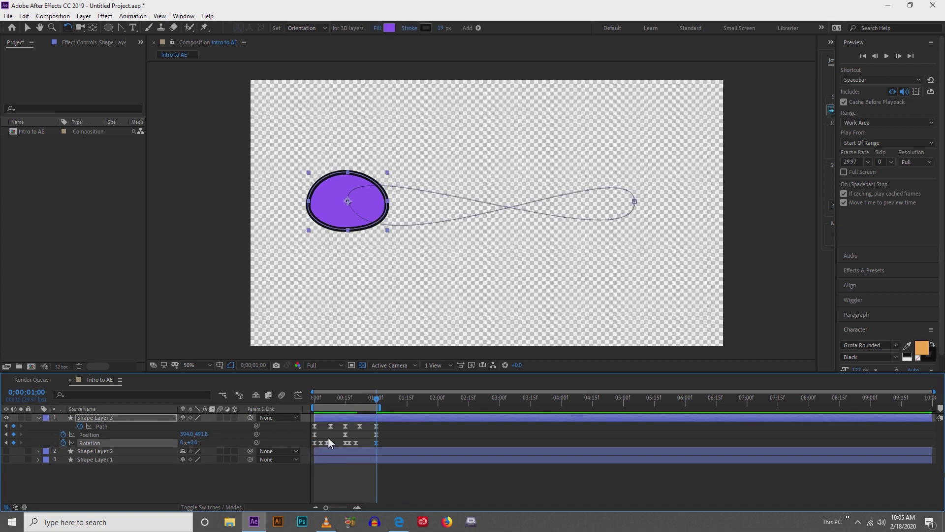
pyautogui.press('space')
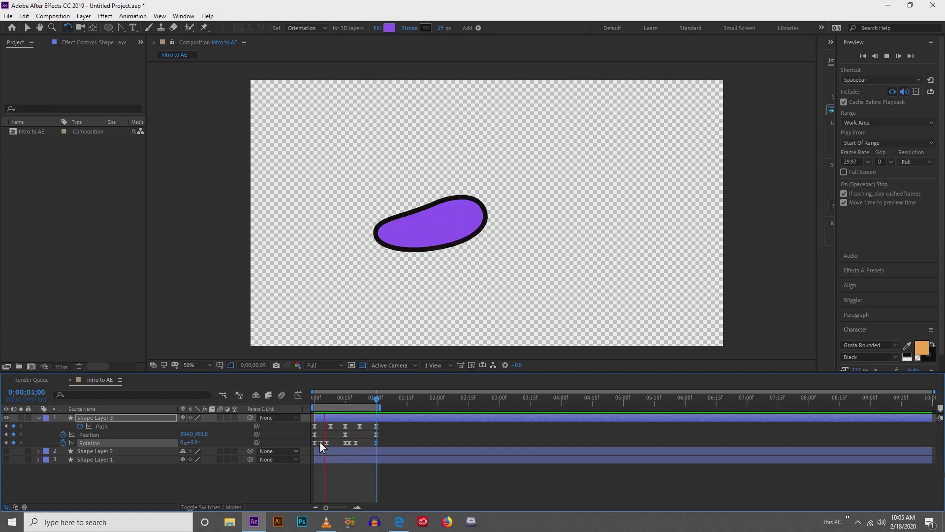
pyautogui.click(312, 400)
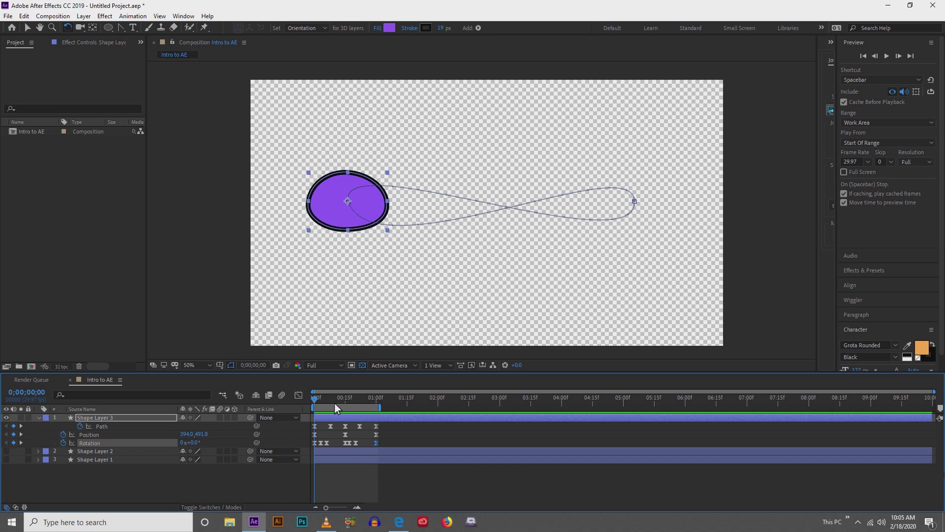
pyautogui.click(377, 399)
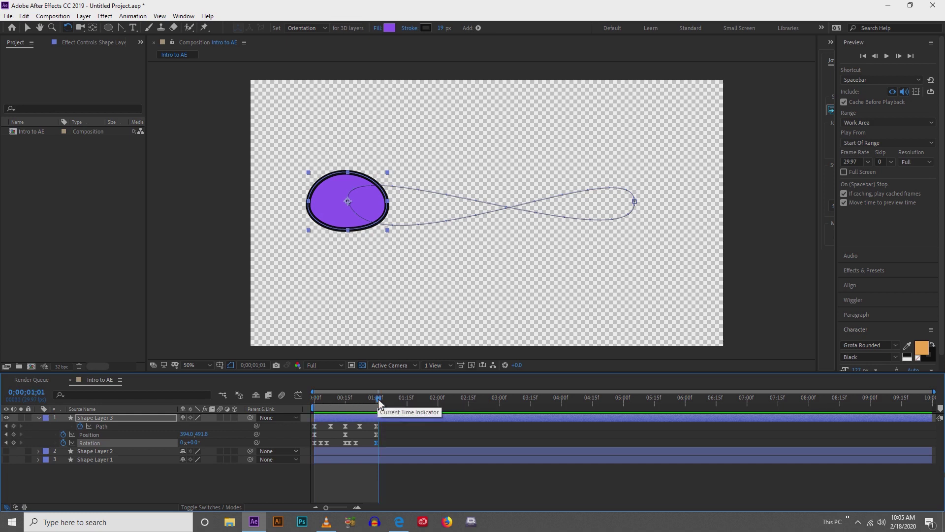
pyautogui.click(376, 399)
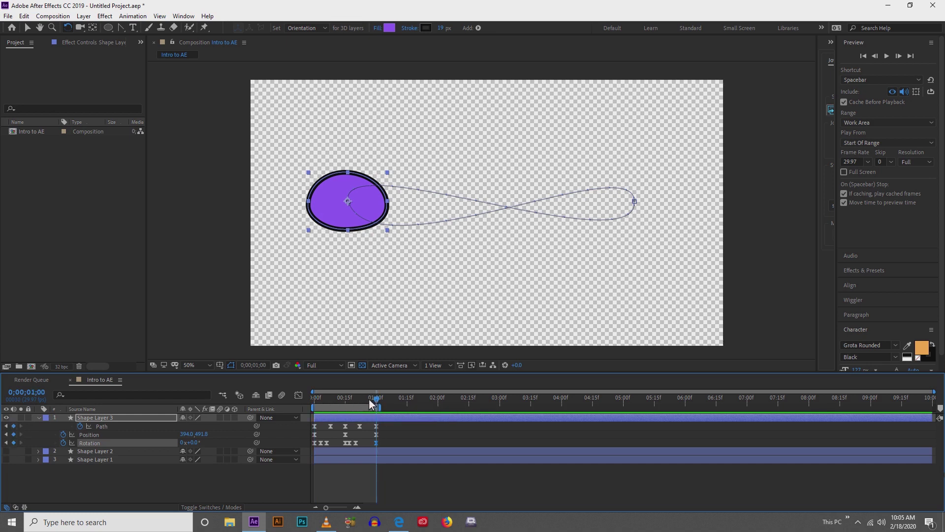
pyautogui.click(317, 480)
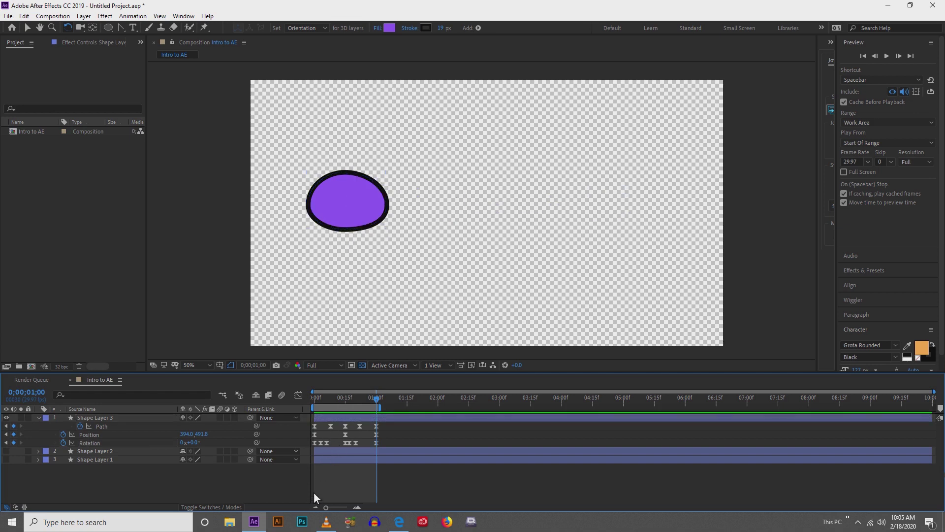
pyautogui.press('space')
pyautogui.press('space')
pyautogui.click(327, 421)
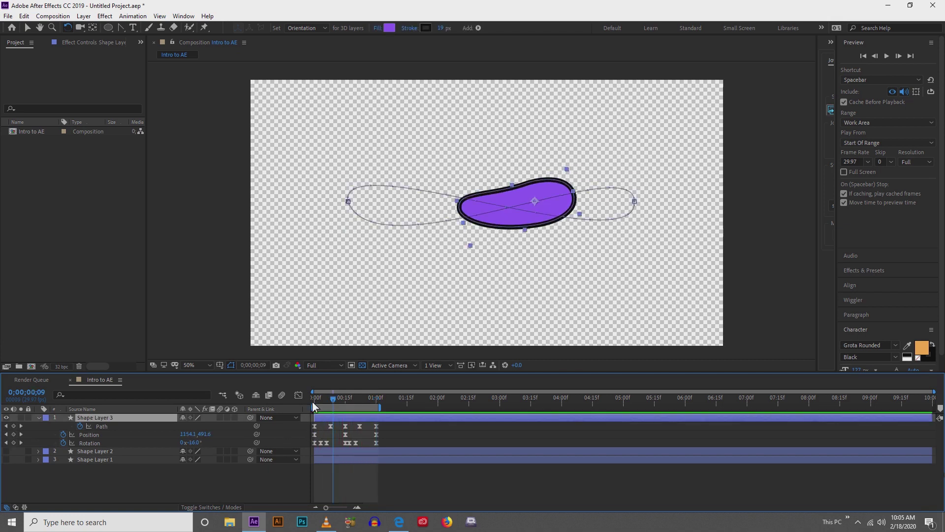
pyautogui.click(312, 401)
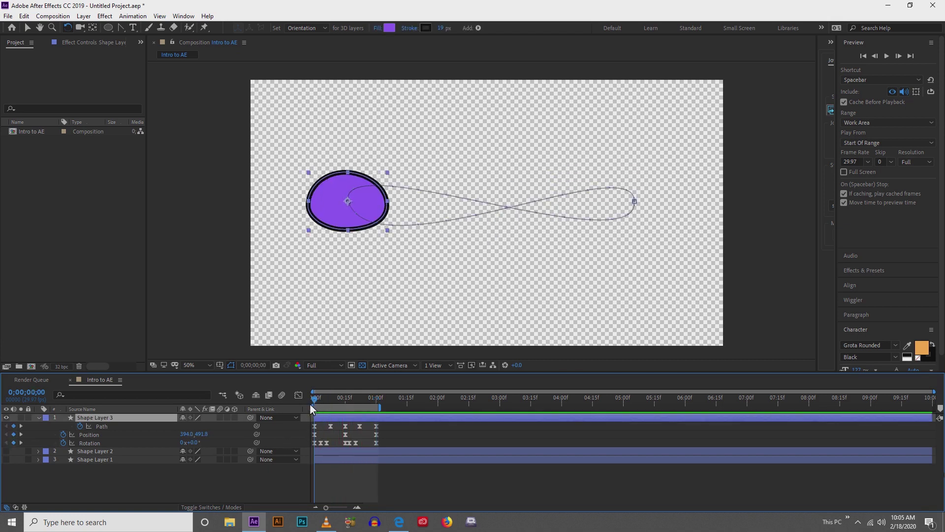
pyautogui.click(107, 426)
pyautogui.click(320, 429)
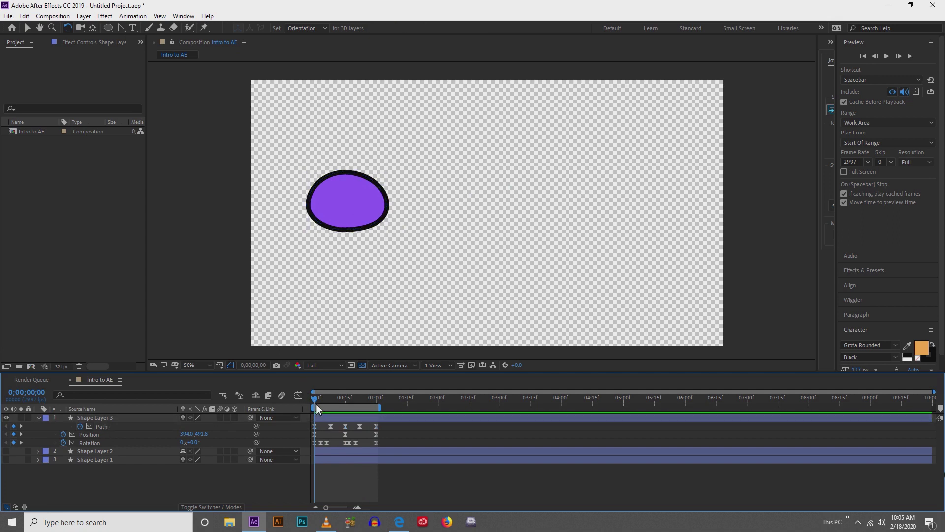
pyautogui.moveTo(316, 401); pyautogui.dragTo(333, 401)
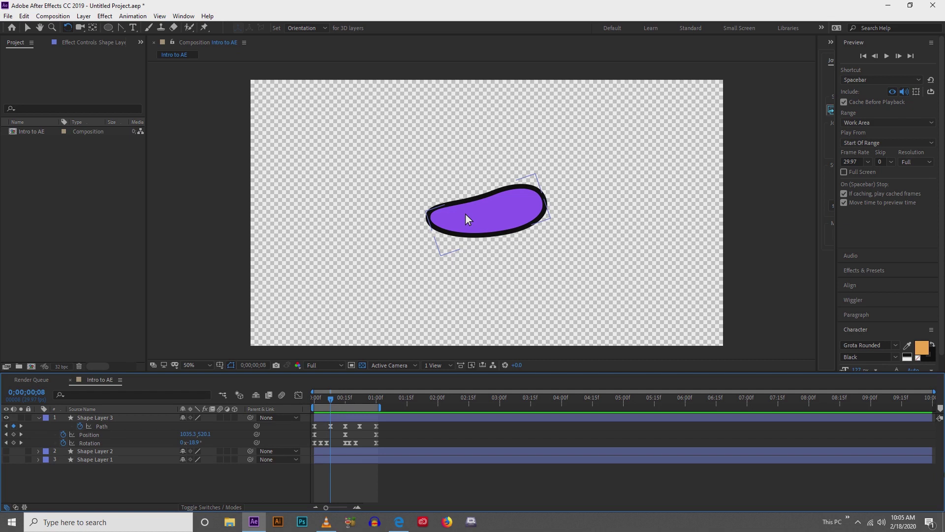
pyautogui.press('v')
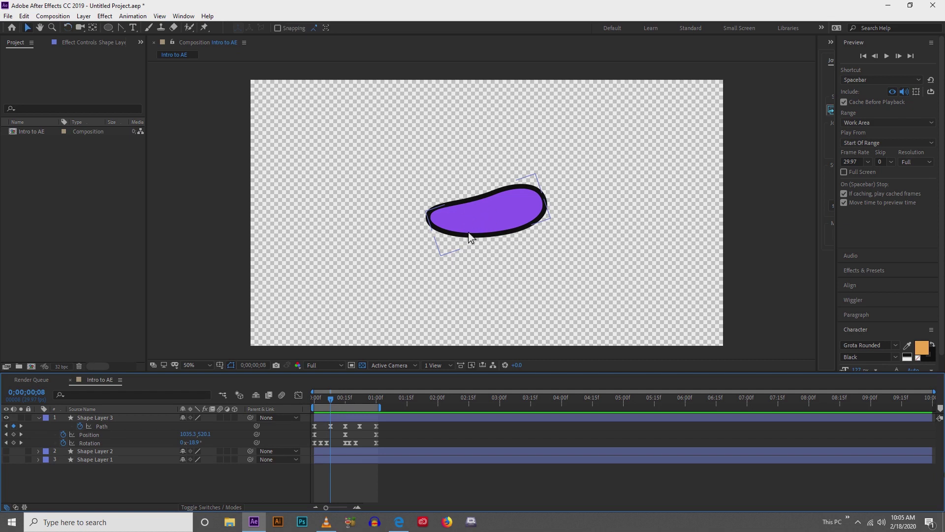